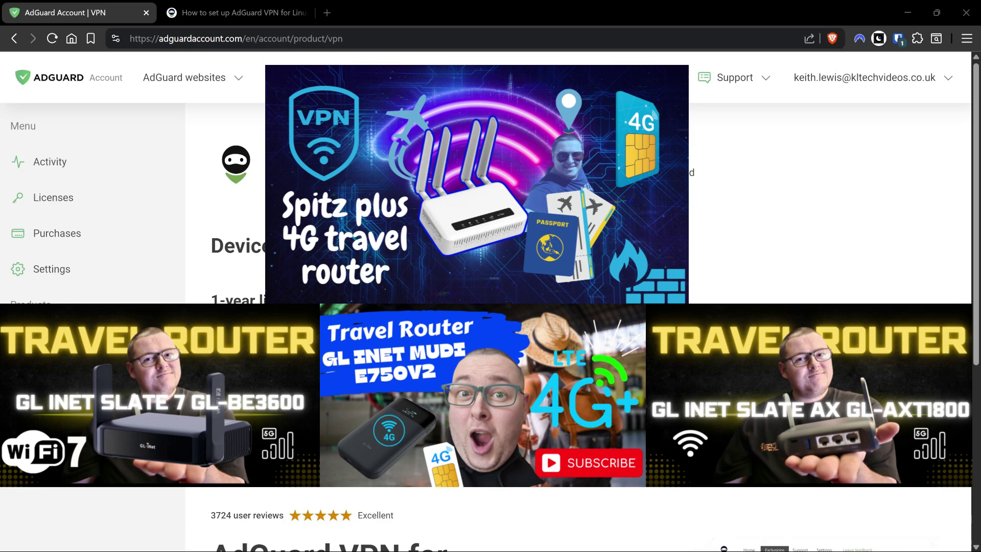
Switch to the 'How to set up AdGuard VPN for Linux' OpenWRT guide tab.
click(286, 12)
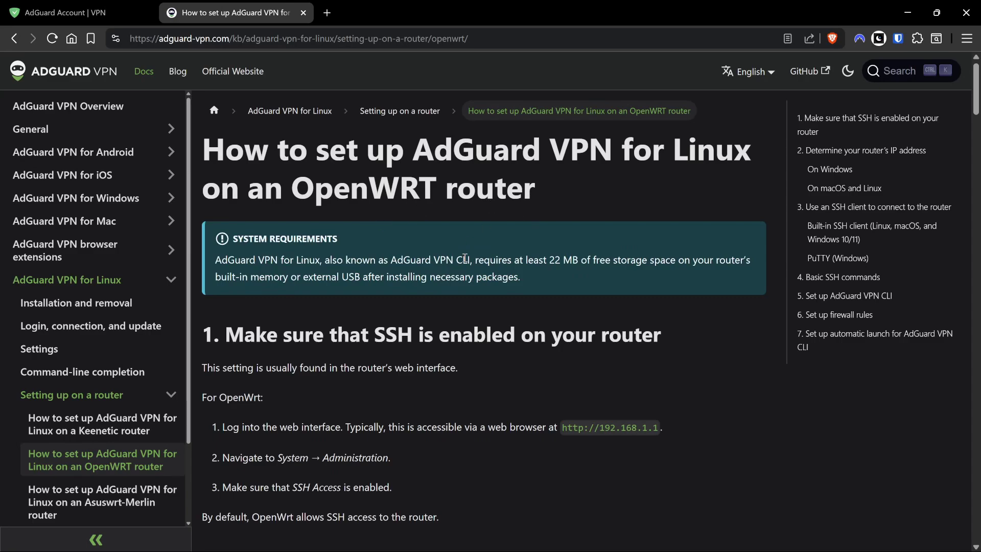
Skim down the OpenWRT guide, jump back to its top, then return to the AdGuard Account VPN tab.
scroll(448, 262, down, 15)
scroll(447, 310, down, 20)
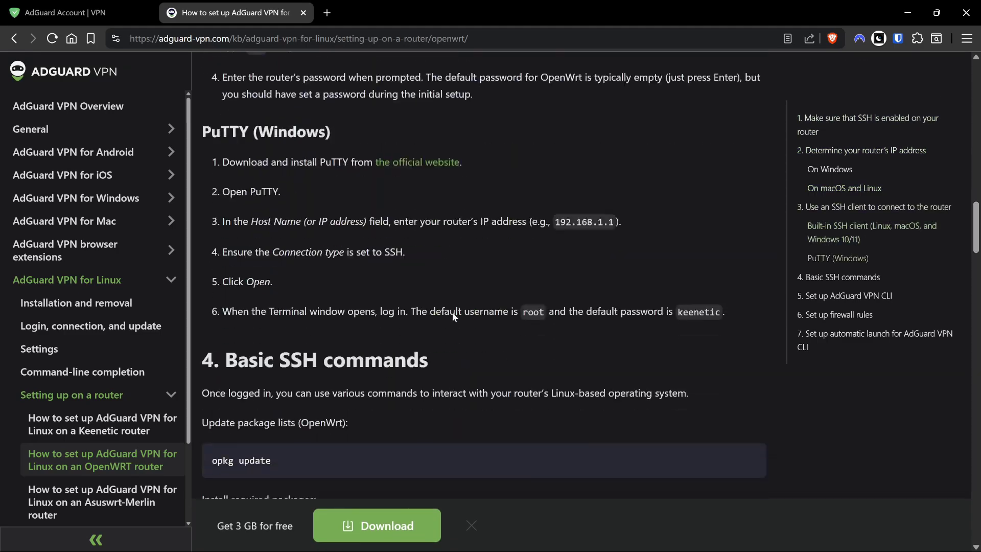
scroll(451, 336, down, 20)
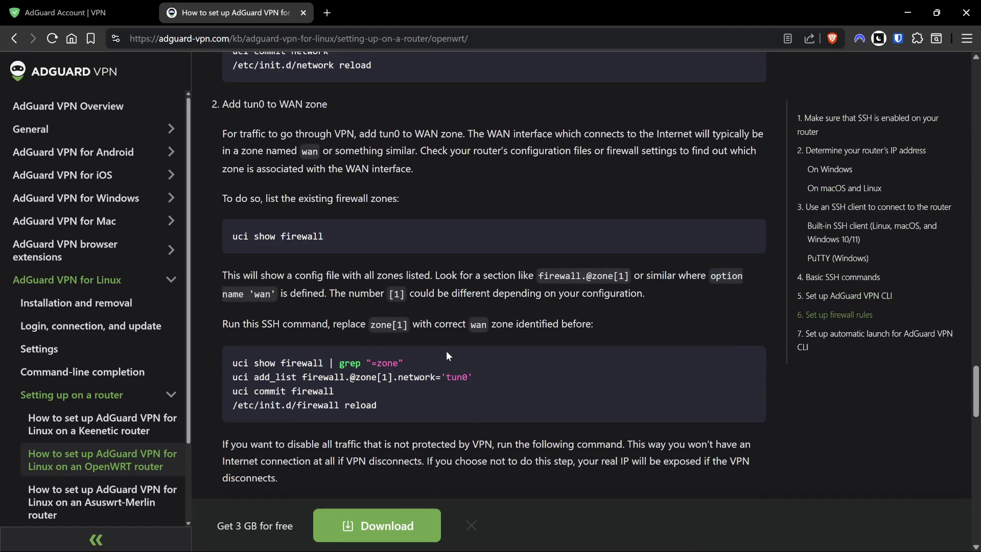
key(Home)
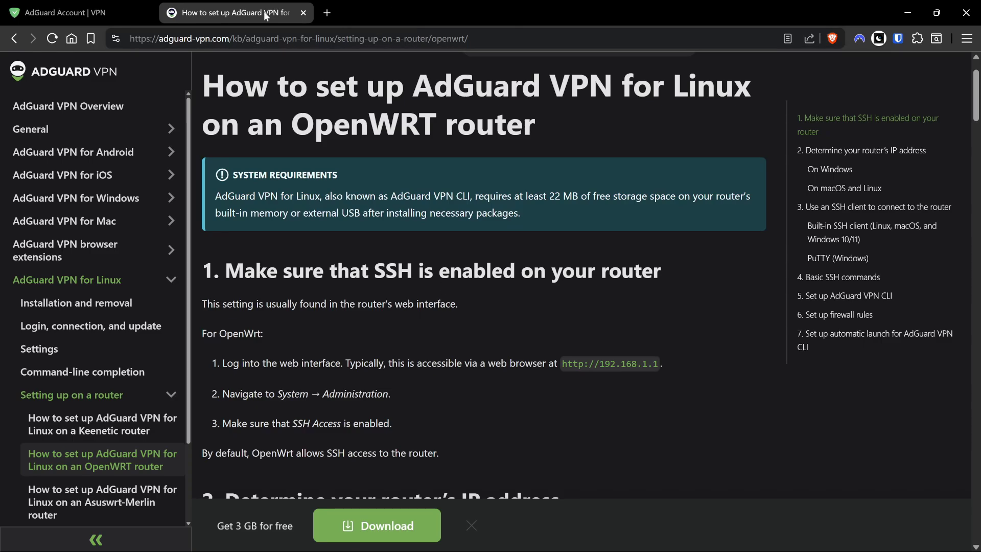
click(65, 13)
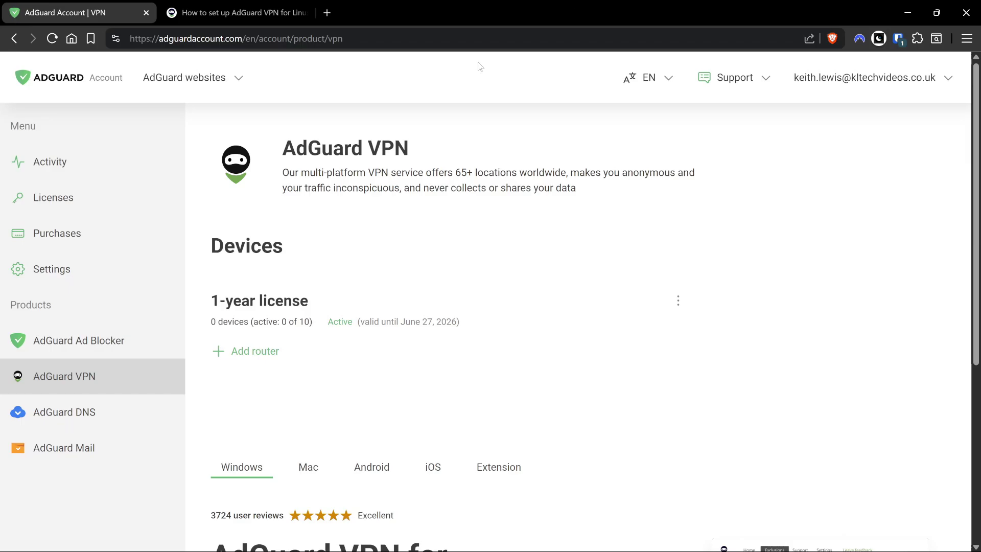
Launch a Windows PowerShell window from the taskbar and move it slightly down.
click(533, 548)
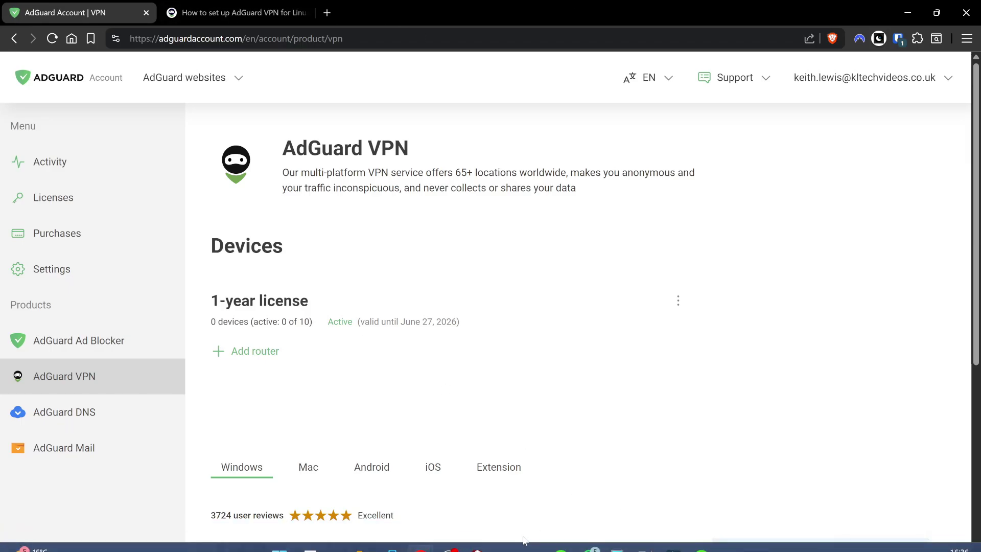
drag(360, 96, 361, 128)
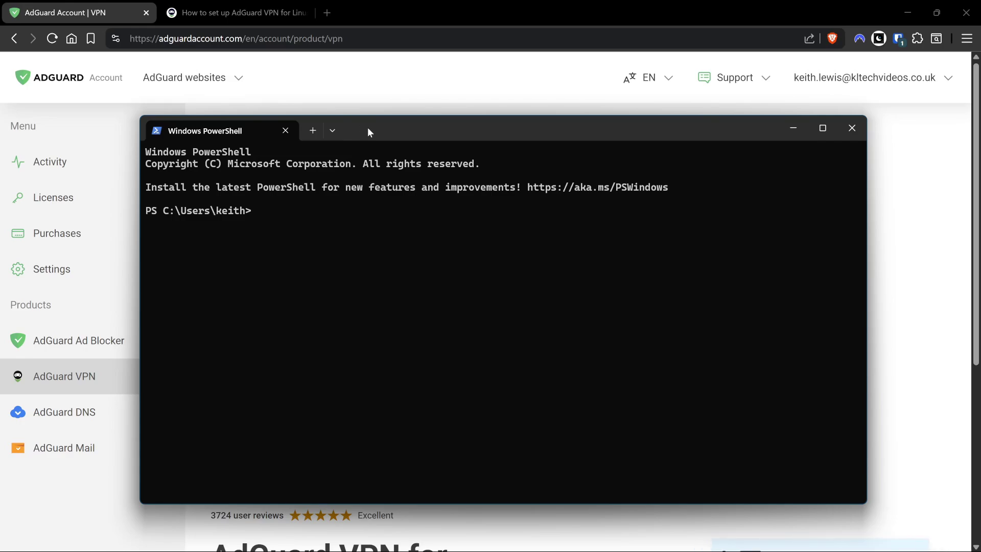
text(ssh)
key(BackSpace)
key(BackSpace)
key(BackSpace)
key(BackSpace)
click(898, 538)
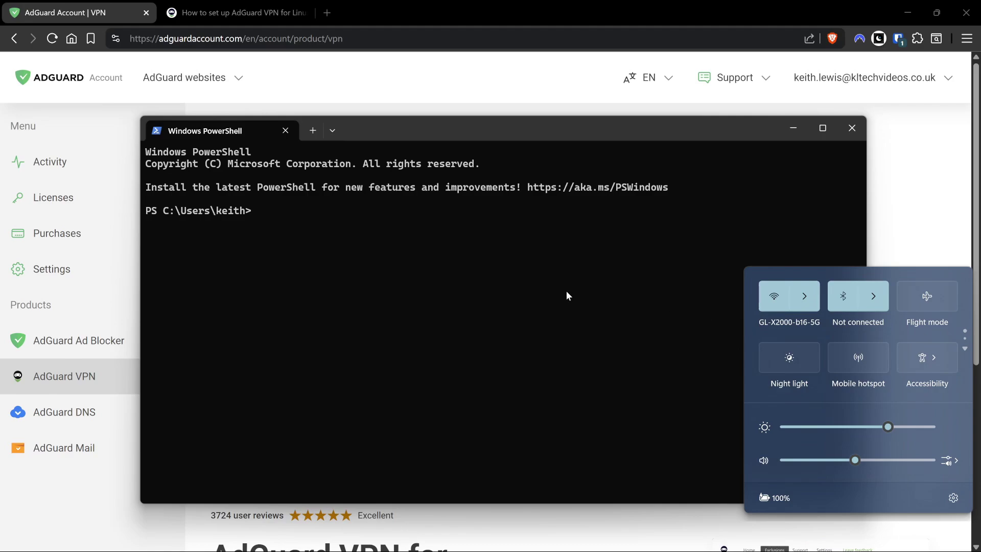
click(504, 330)
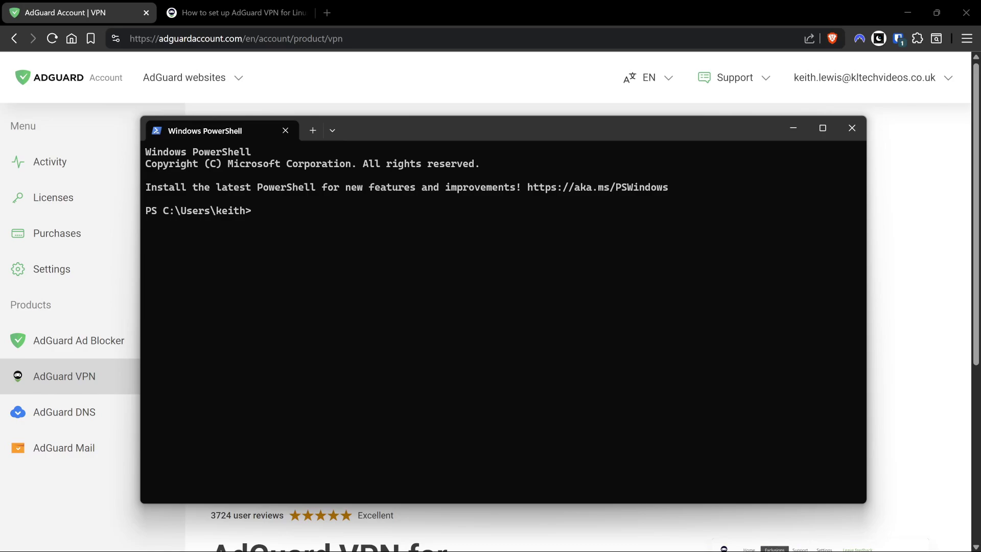
click(285, 304)
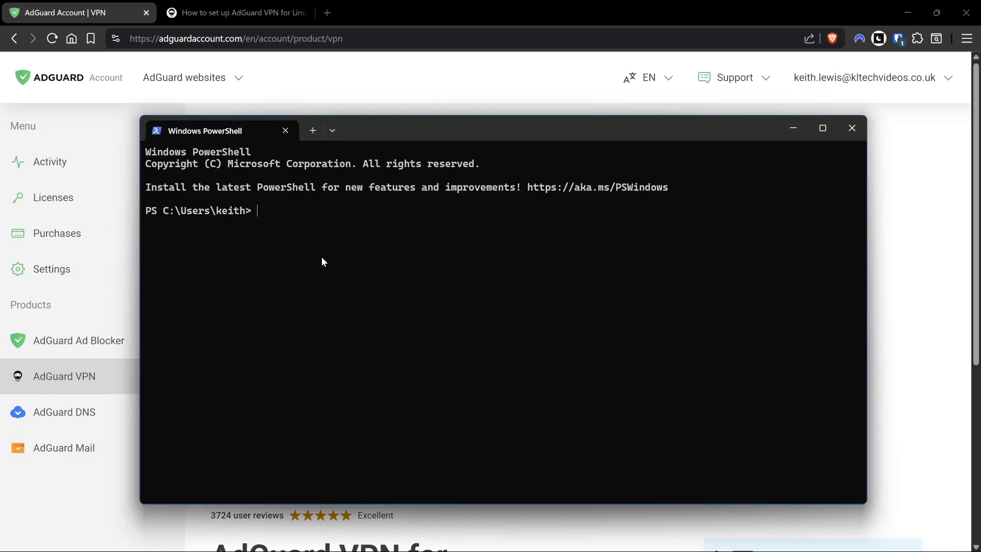
key(ctrl+v)
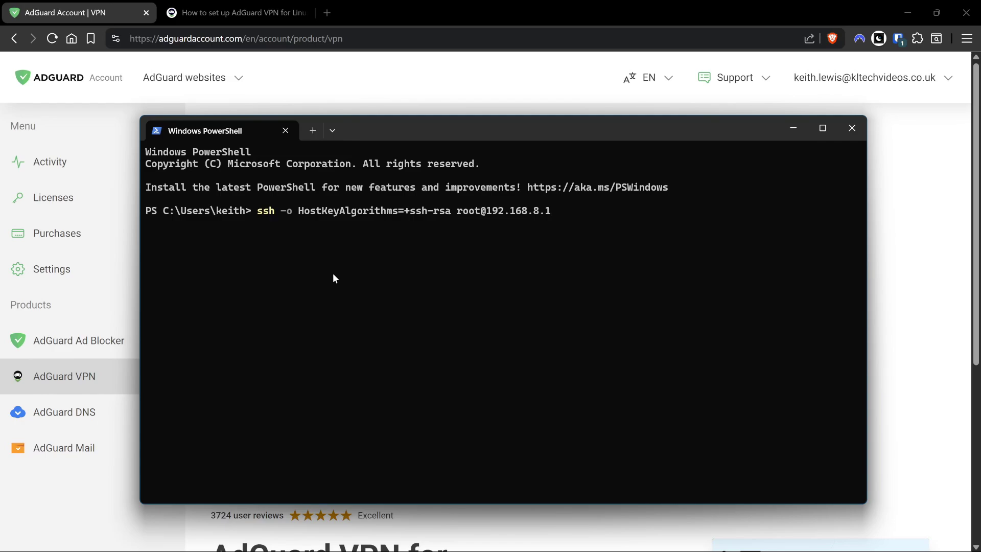
Run the ssh command to 192.168.8.1 and enter the router's root password.
key(Return)
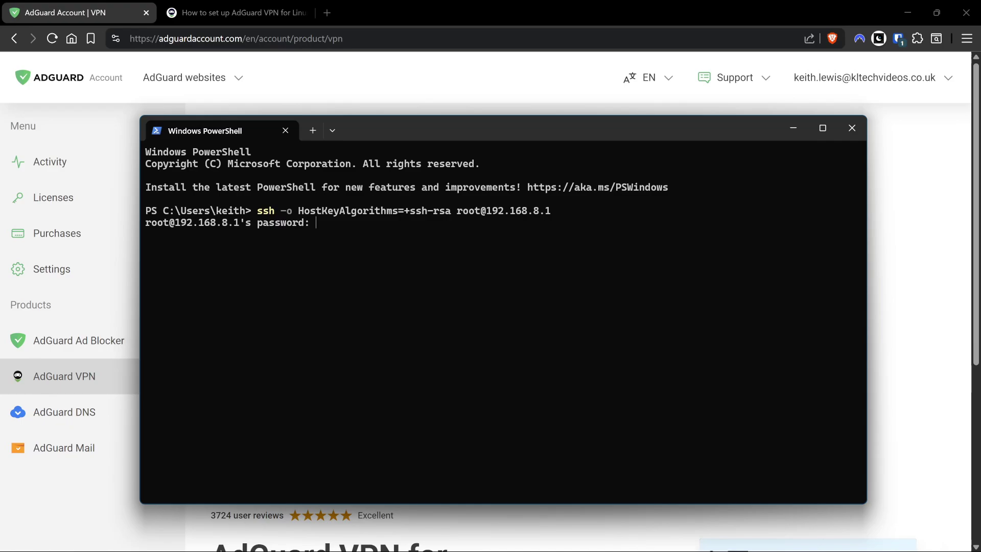
key(Return)
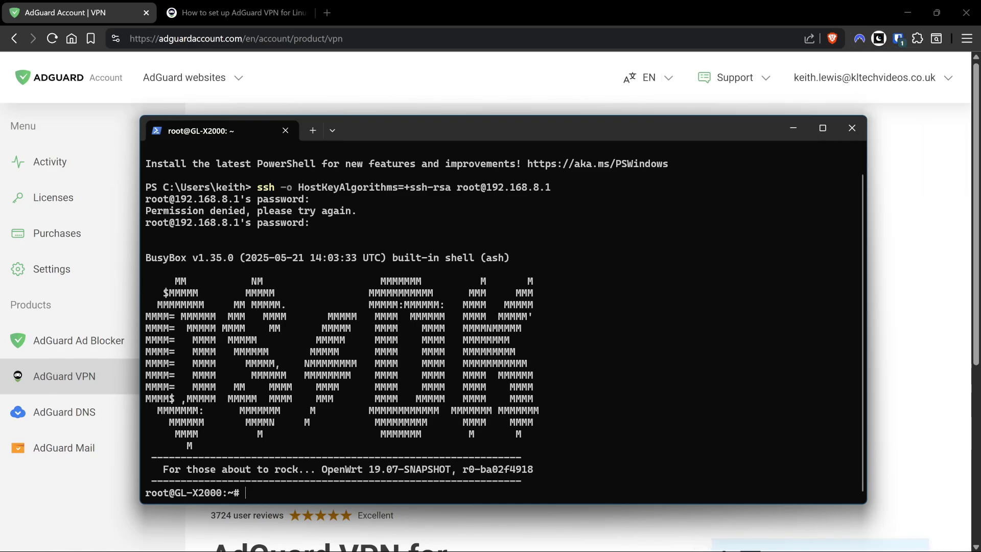
Run 'opkg update', then 'opkg install curl kmod-tun ca-certificates' on the router.
right_click(584, 305)
key(Return)
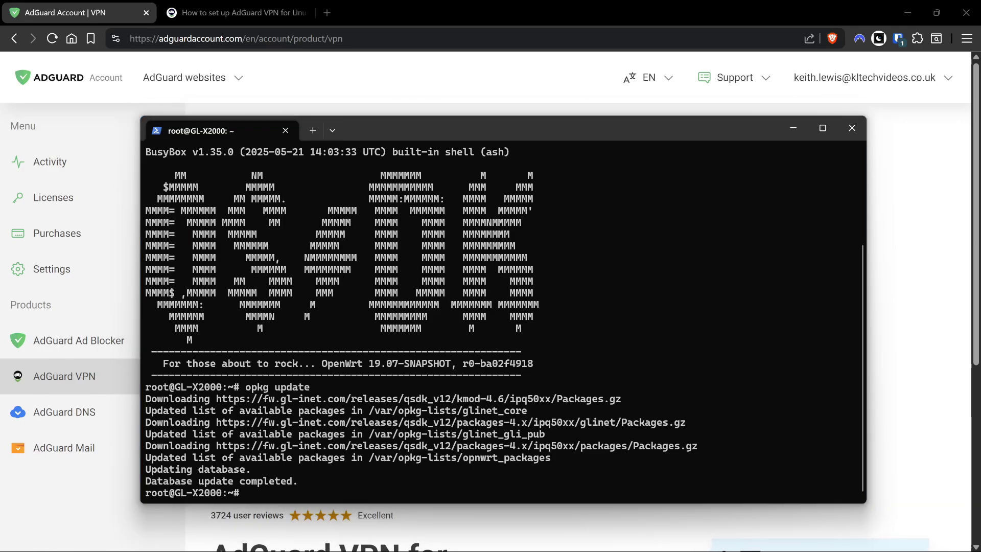
text(opkg install curl kmod-tun ca-certificates)
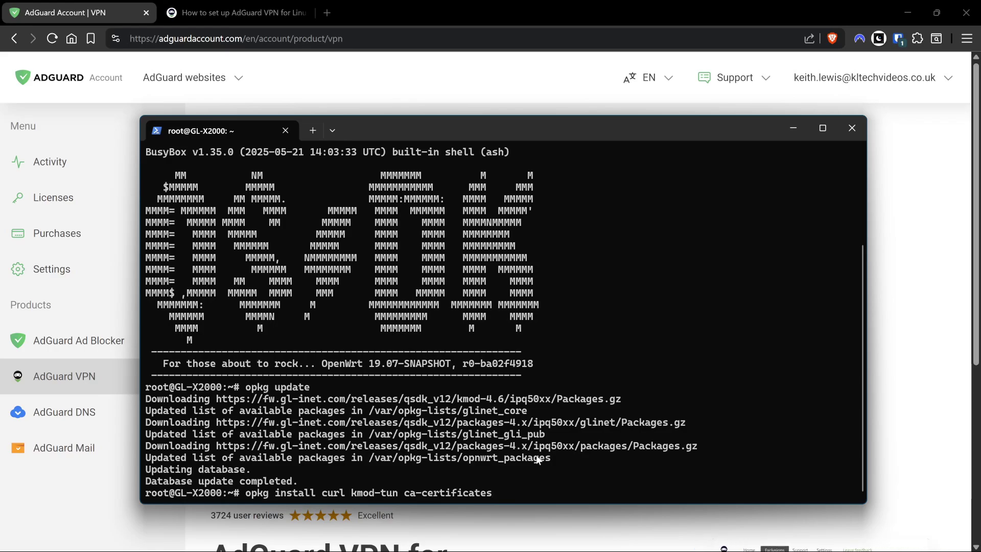
key(Return)
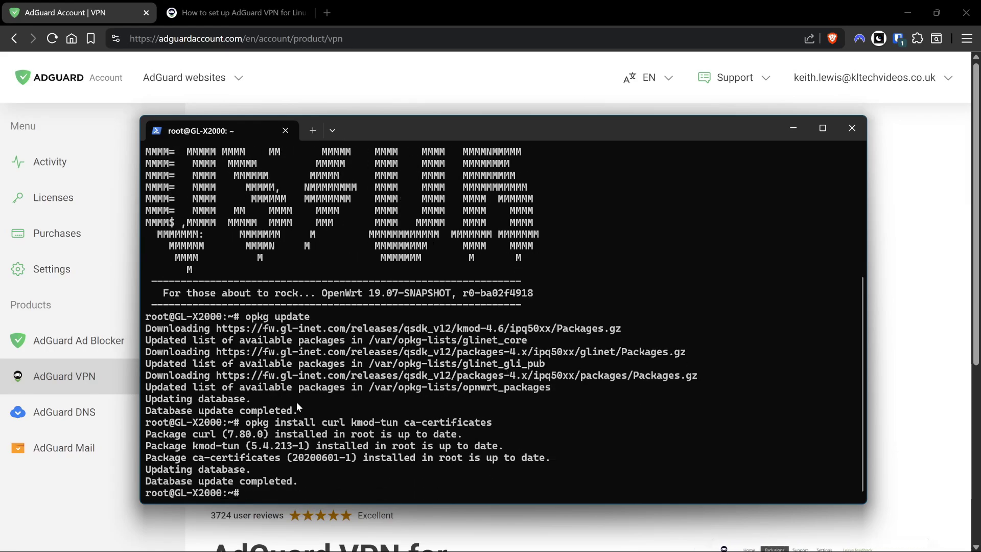
In the guide, scroll to '4. Basic SSH commands' and copy the curl install script command.
click(176, 6)
scroll(401, 244, down, 8)
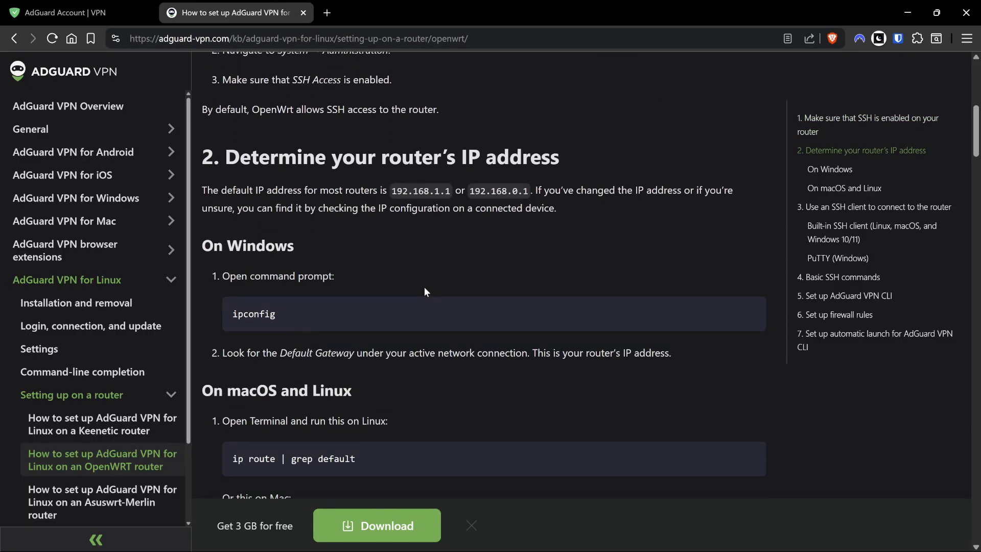
scroll(429, 290, down, 10)
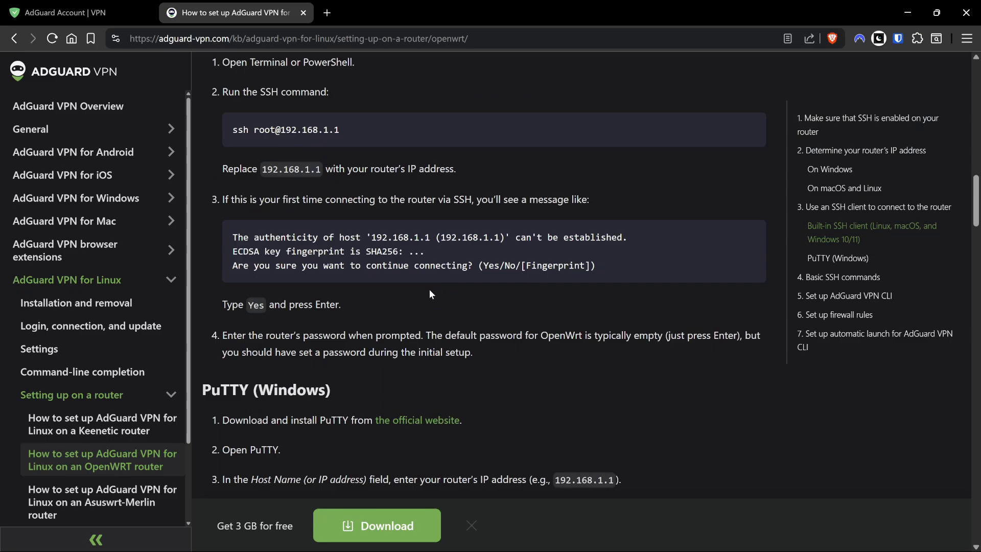
scroll(317, 202, down, 1)
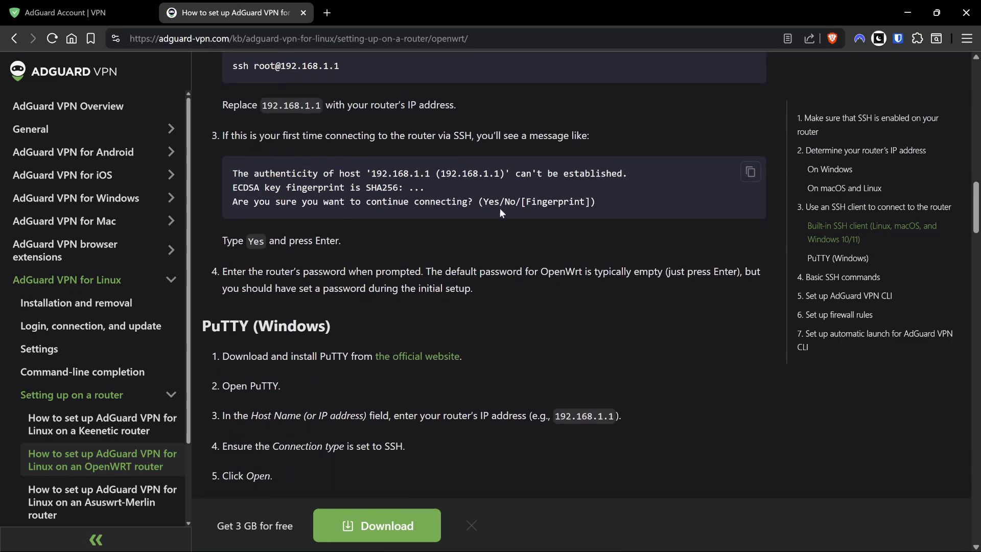
scroll(415, 200, down, 5)
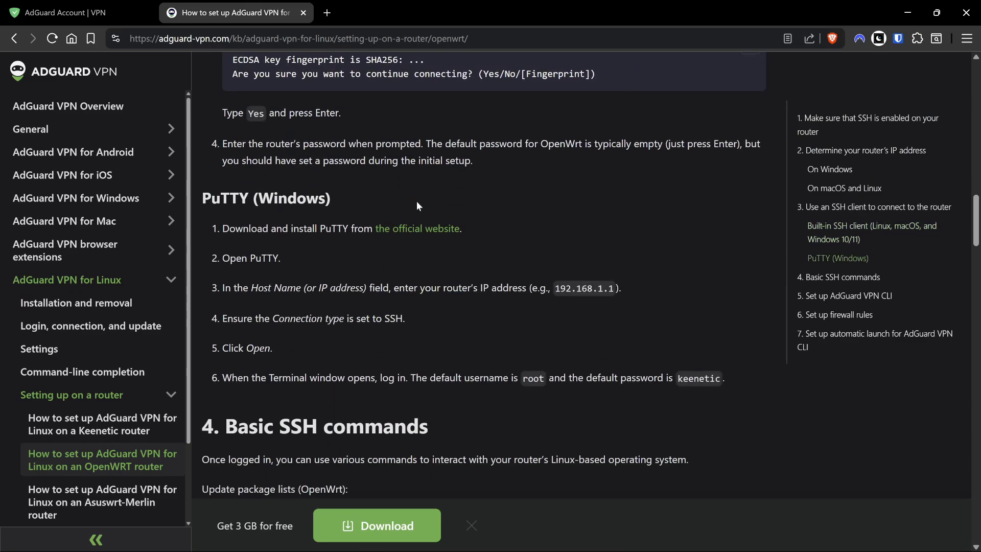
scroll(416, 203, down, 2)
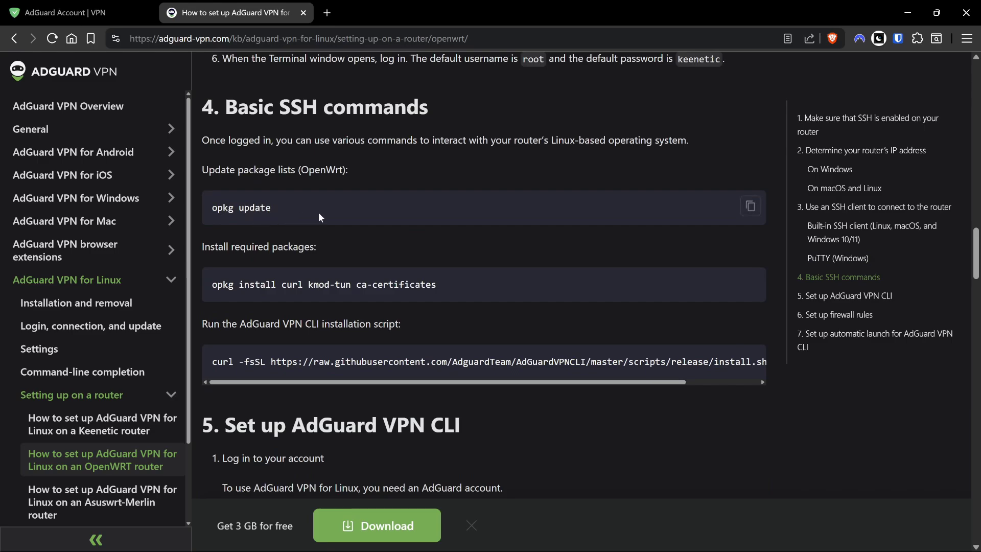
scroll(348, 292, down, 1)
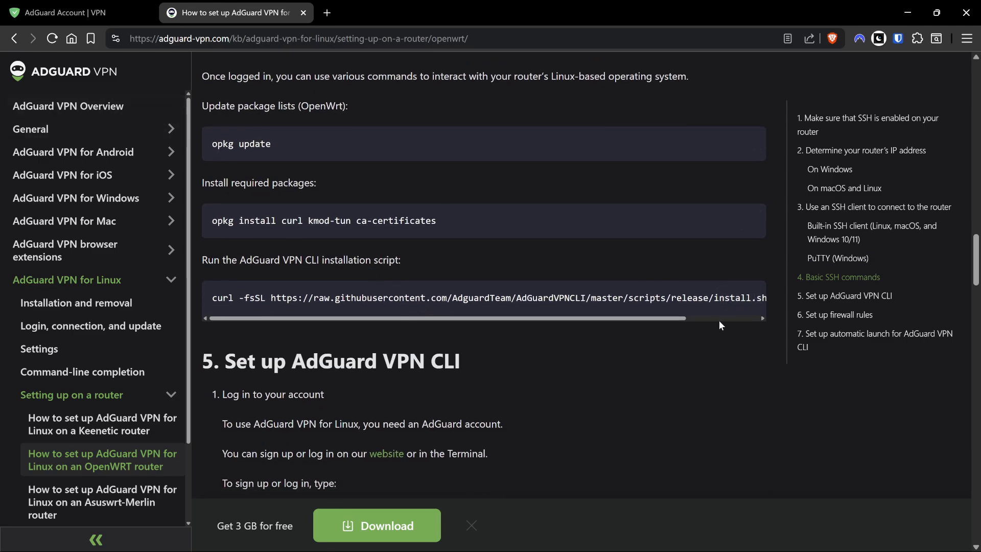
click(750, 300)
Run the curl install script in the router terminal, installing AdGuard VPN CLI 1.2.37.
key(alt+Tab)
key(ctrl+v)
key(Return)
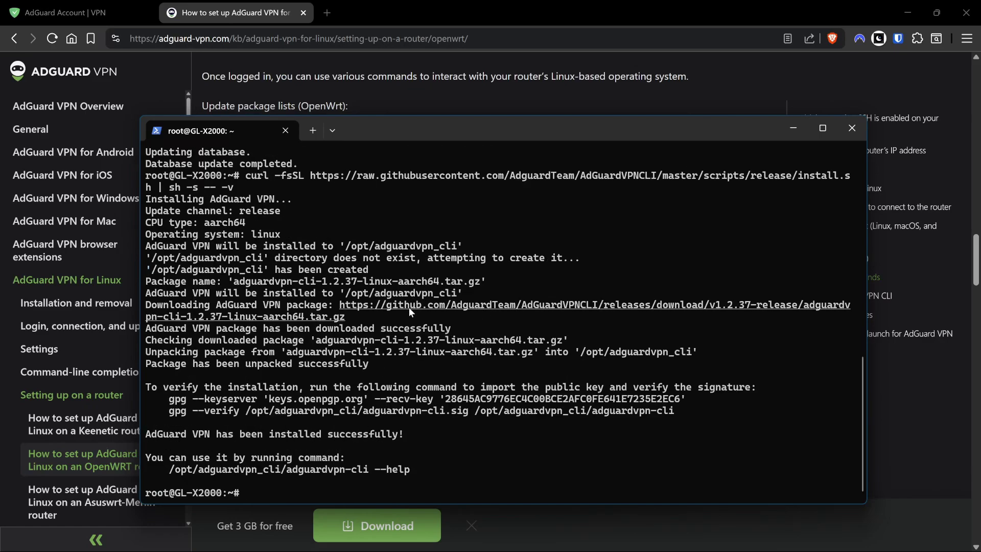
Copy the 'adguardvpn-cli login' command from the guide and return to the terminal.
key(alt+Tab)
scroll(404, 182, down, 2)
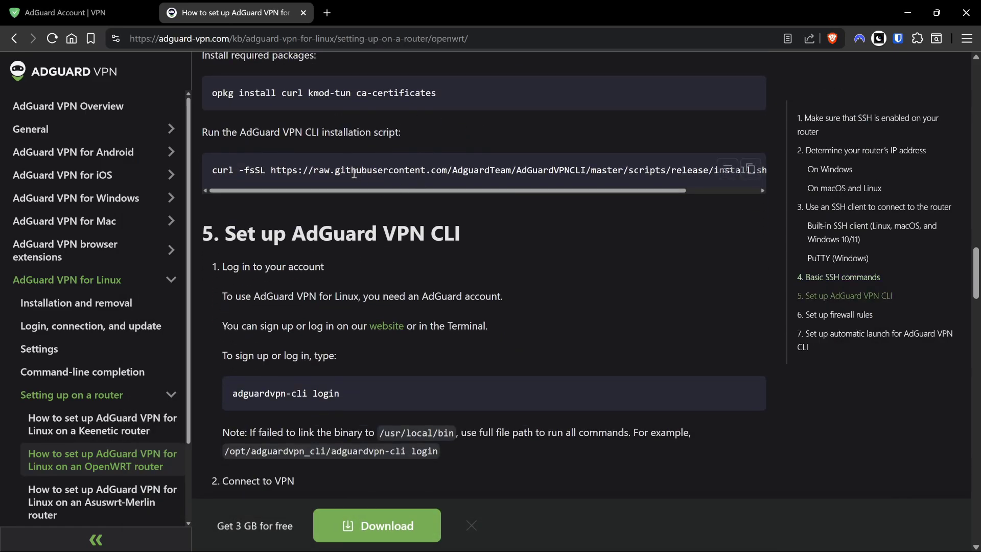
scroll(400, 266, down, 2)
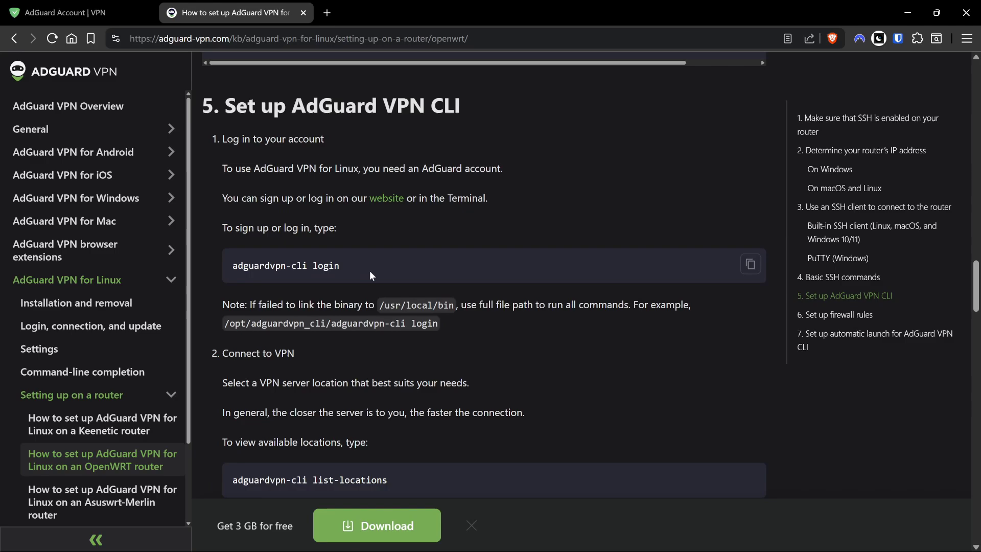
click(748, 264)
key(alt+Tab)
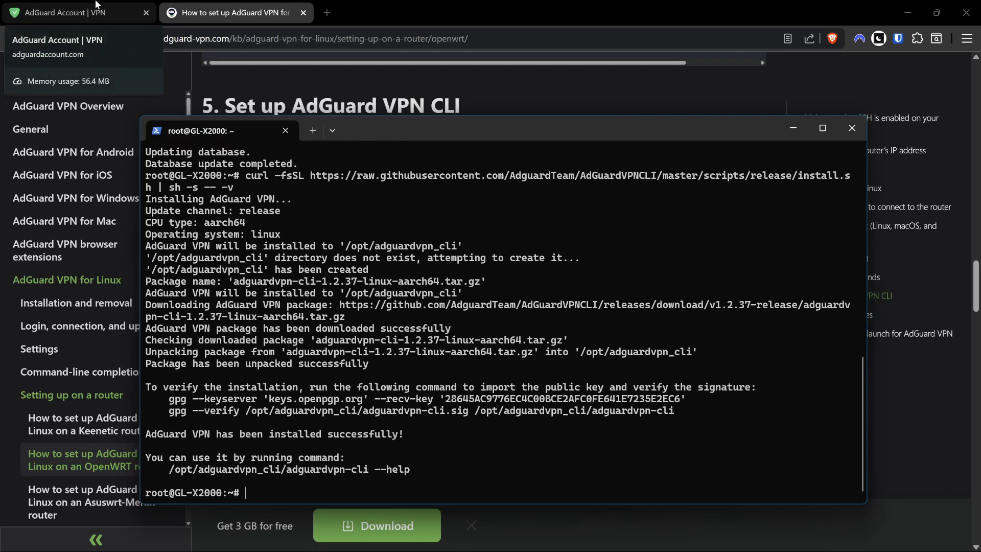
Set the protocol for Router 1 to IPsec/IKEv2 in the Add router dialog.
click(100, 6)
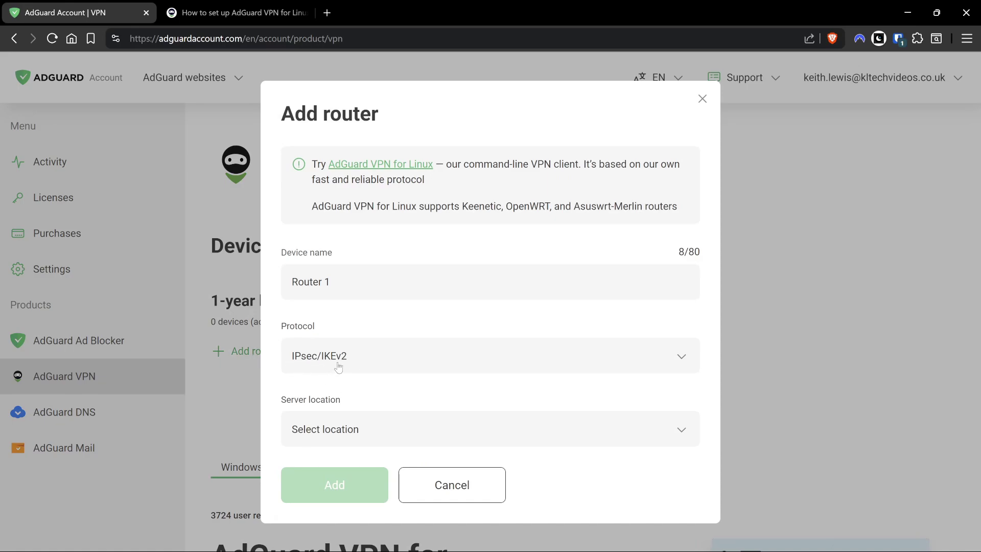
click(364, 365)
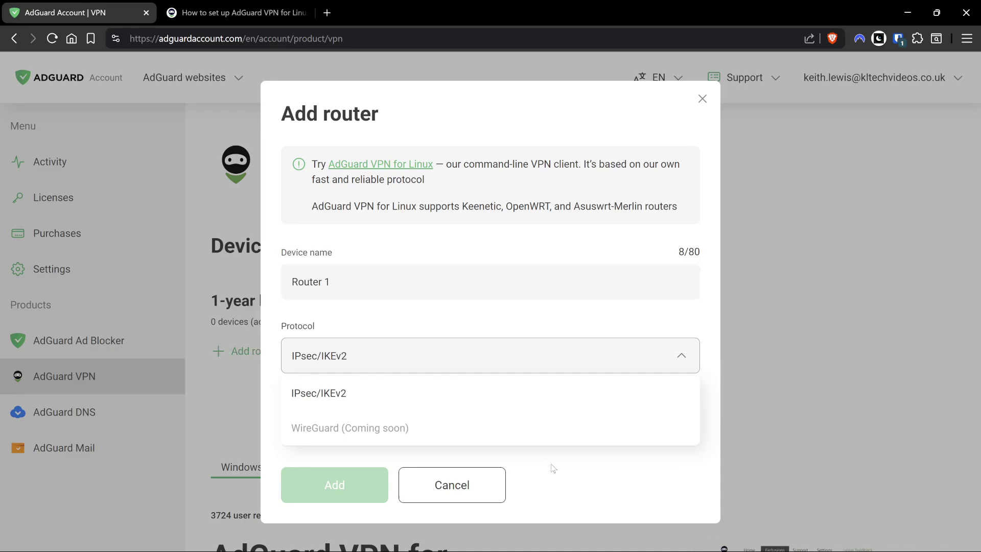
click(644, 486)
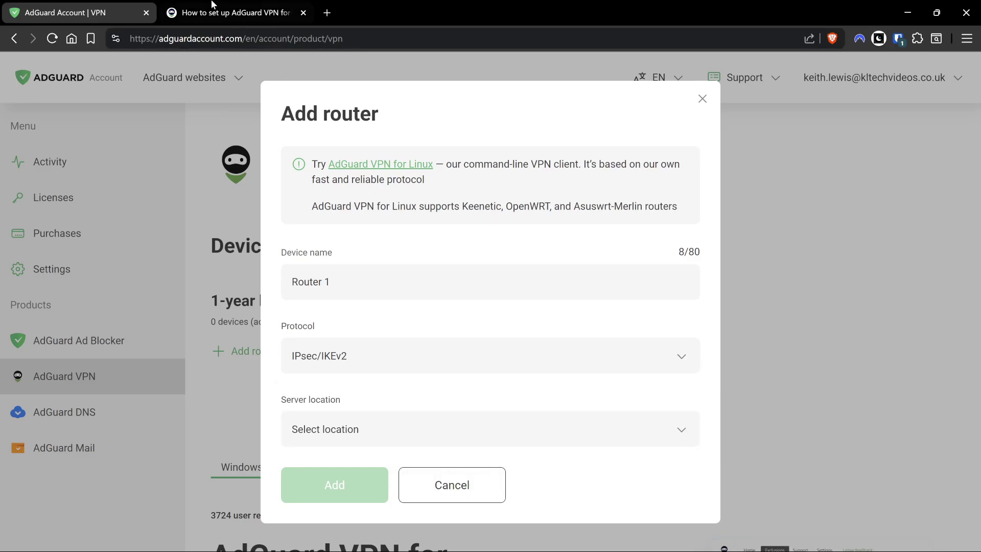
Copy the full-path '/opt/adguardvpn_cli/adguardvpn-cli login' command from the guide.
click(174, 5)
key(alt+Tab)
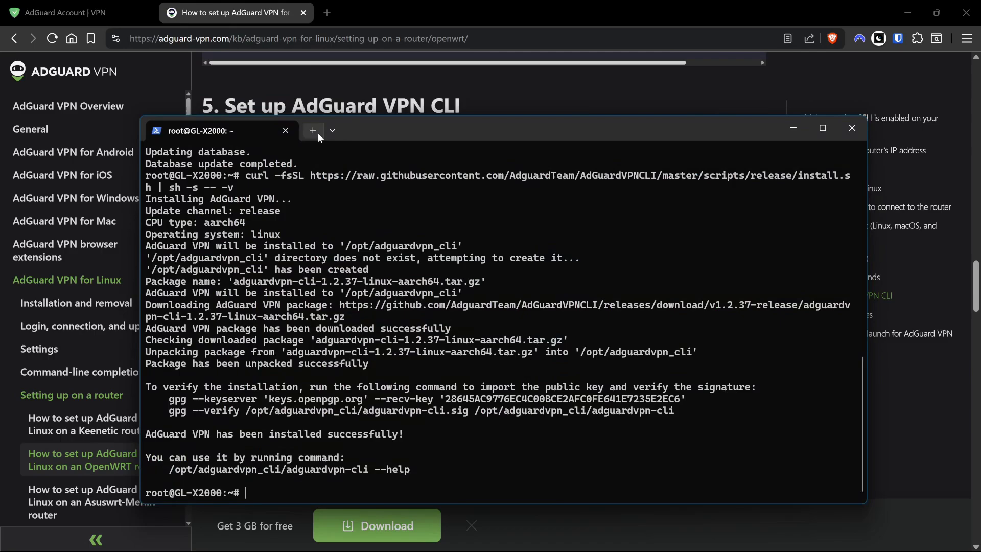
key(alt+Tab)
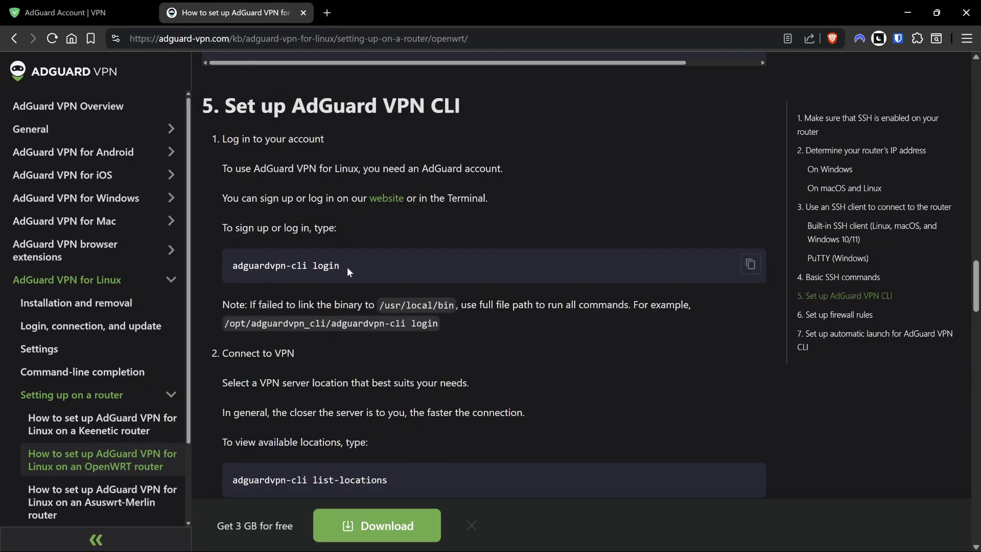
drag(233, 265, 342, 267)
click(253, 262)
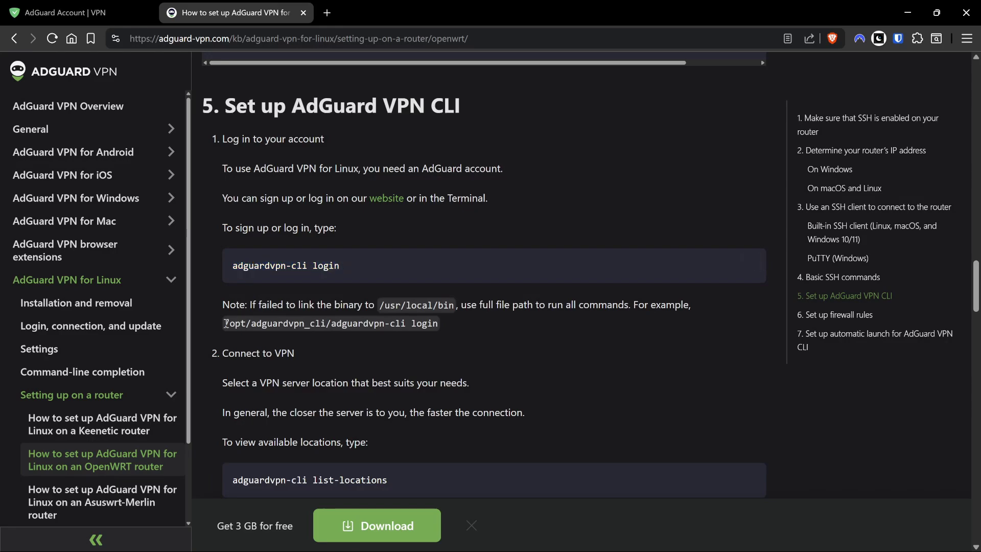
drag(225, 323, 437, 324)
right_click(428, 327)
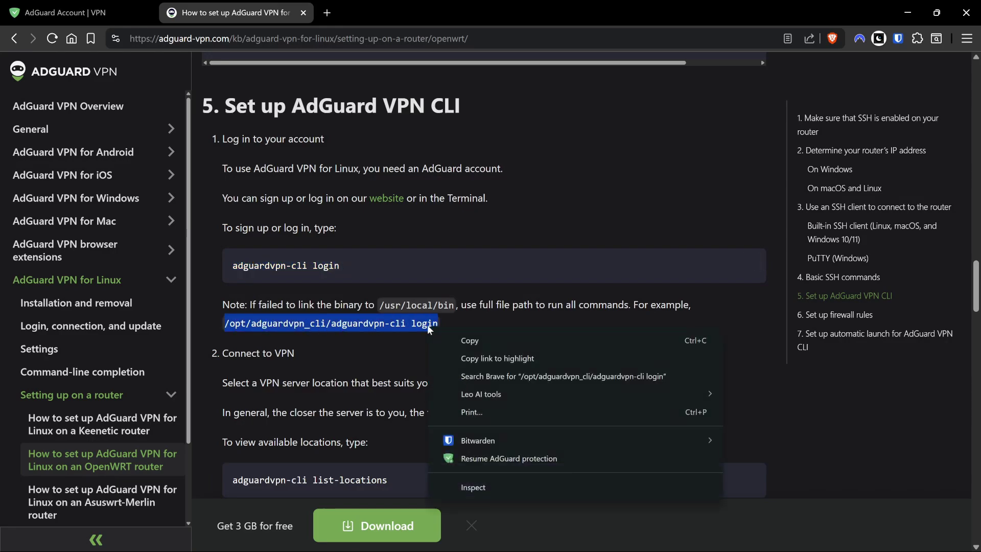
click(448, 340)
key(alt+Tab)
Run the full-path login command, then log the CLI out with adguardvpn-cli logout.
key(ctrl+v)
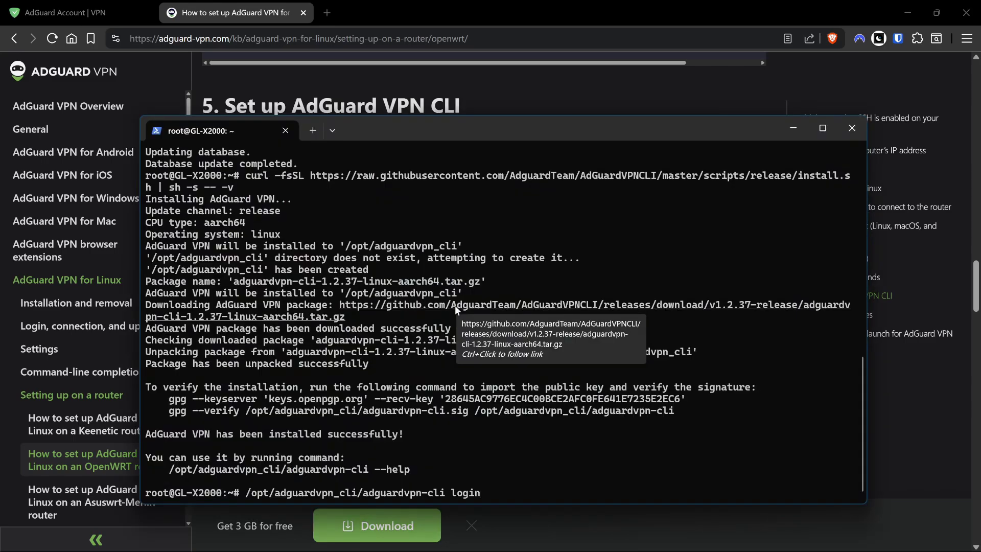
key(Return)
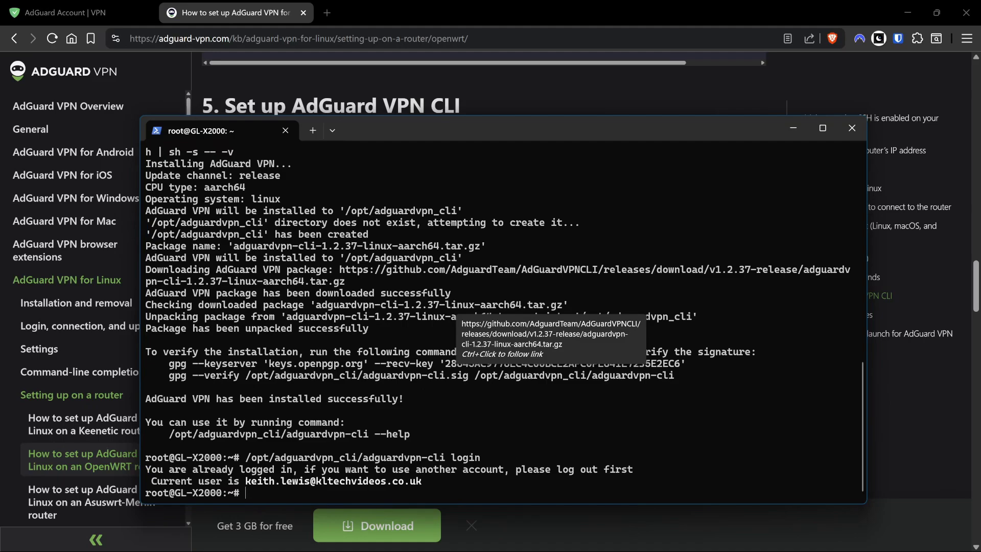
key(Up)
key(BackSpace)
key(BackSpace)
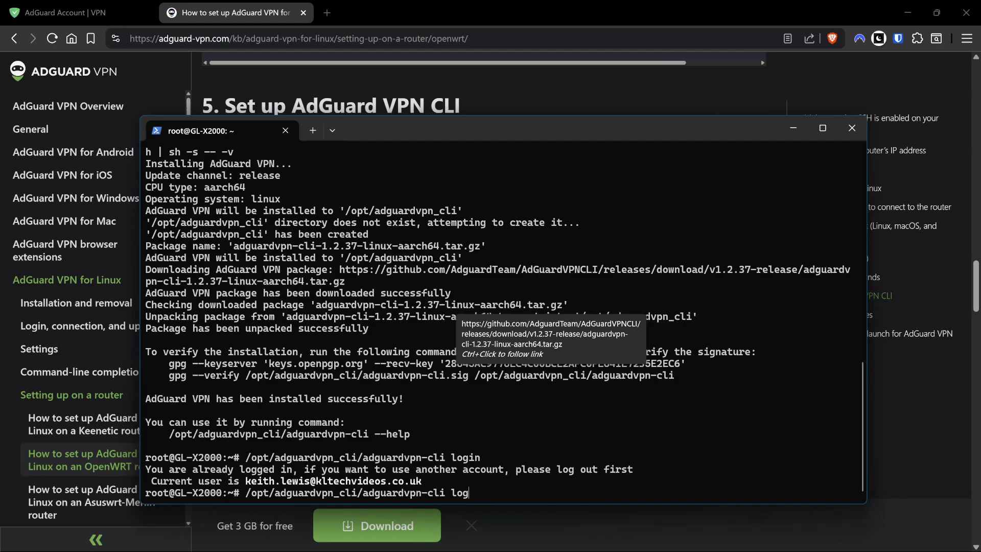
text(out)
key(Return)
Run login again, choose username and password, and enter the account e-mail address.
key(Up)
key(Up)
key(Return)
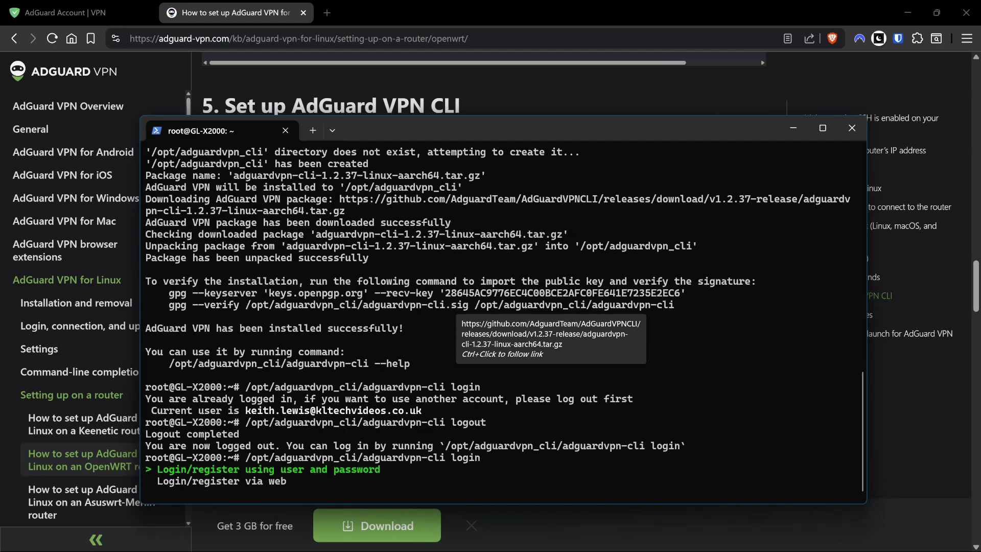
key(Down)
key(Up)
key(Return)
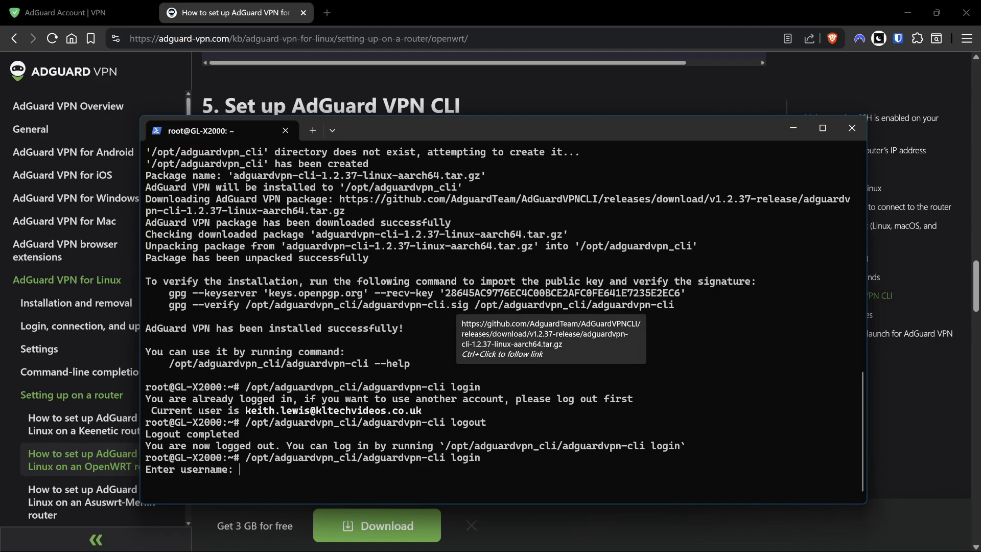
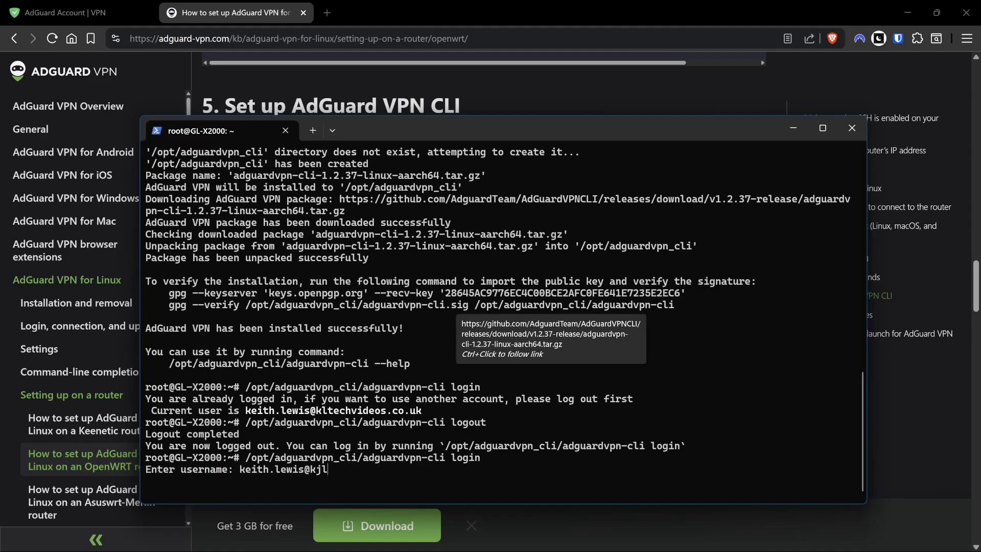
key(Return)
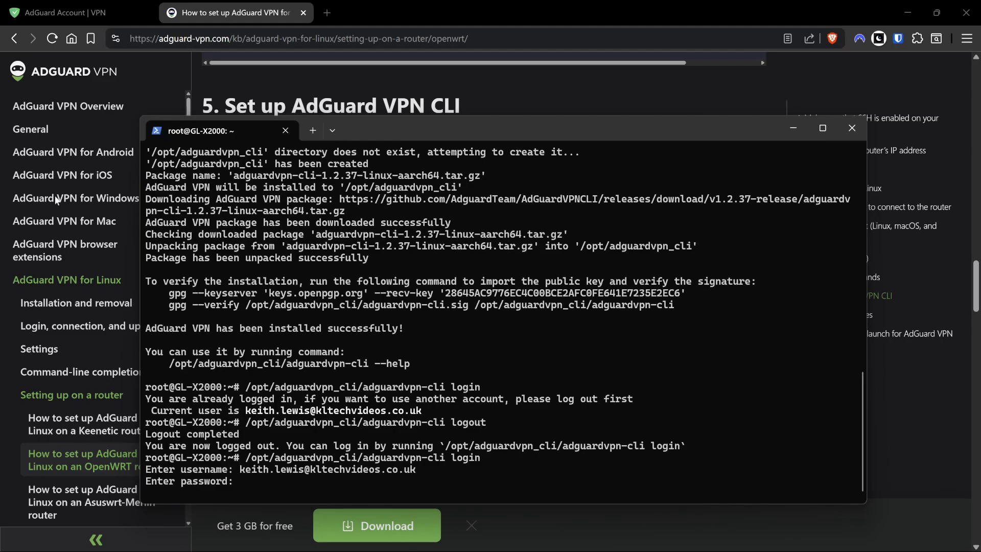
Close the Add router dialog and open the account Settings page.
click(65, 13)
click(702, 99)
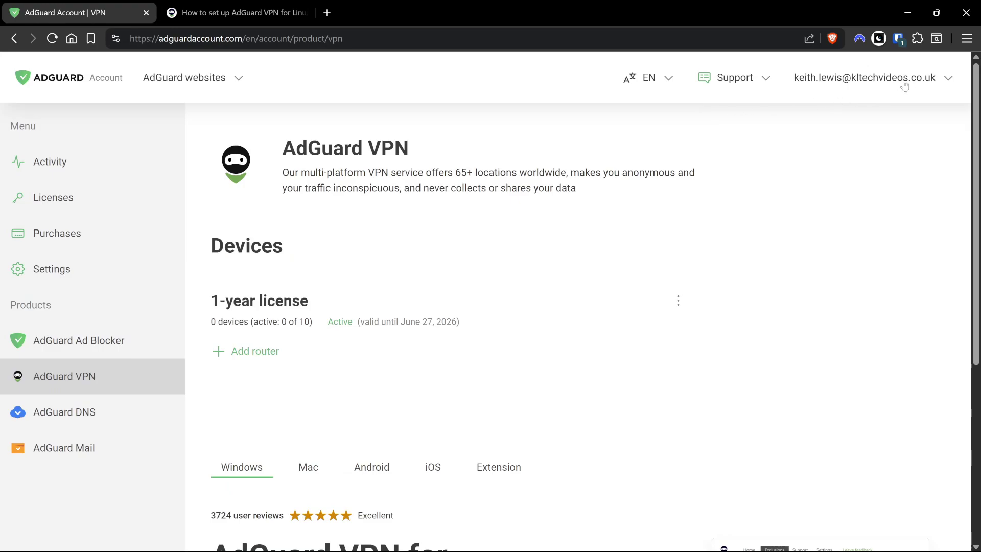
click(24, 270)
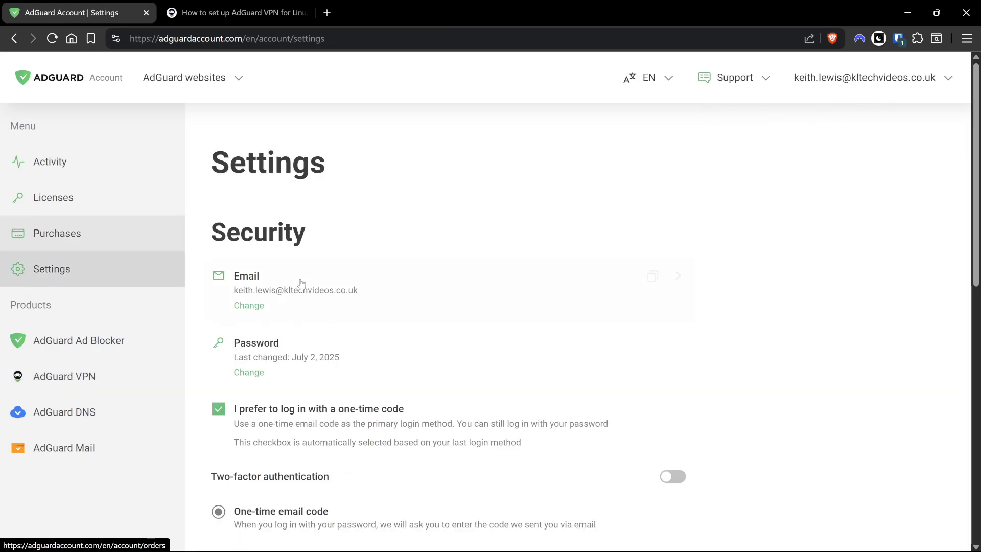
scroll(286, 284, down, 1)
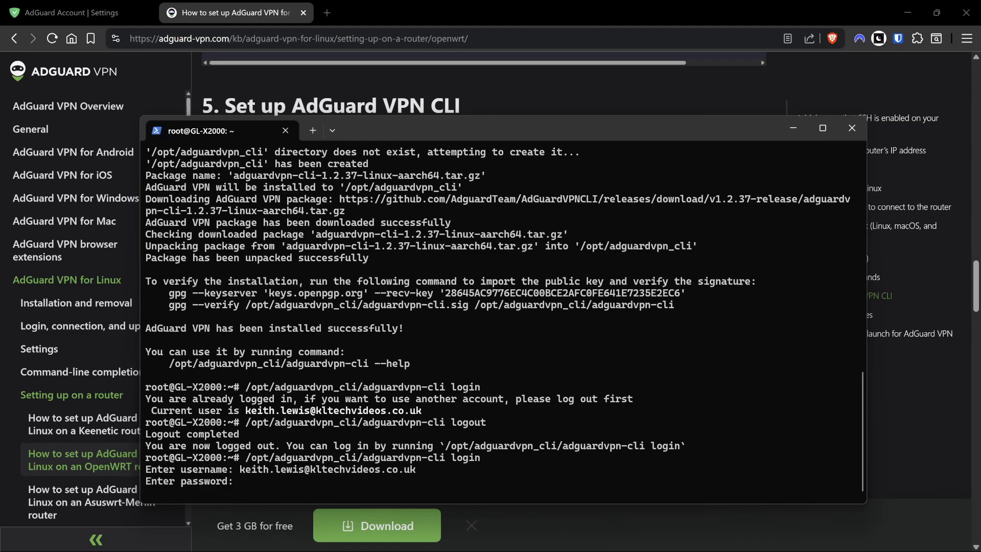
Paste the account password at the CLI login prompt and submit it.
key(ctrl+v)
key(Return)
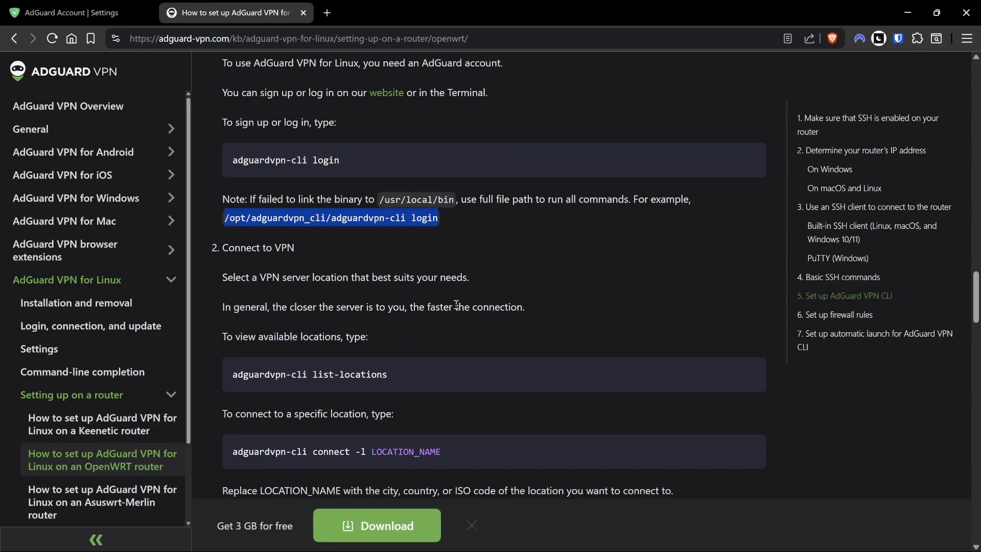
scroll(360, 305, down, 2)
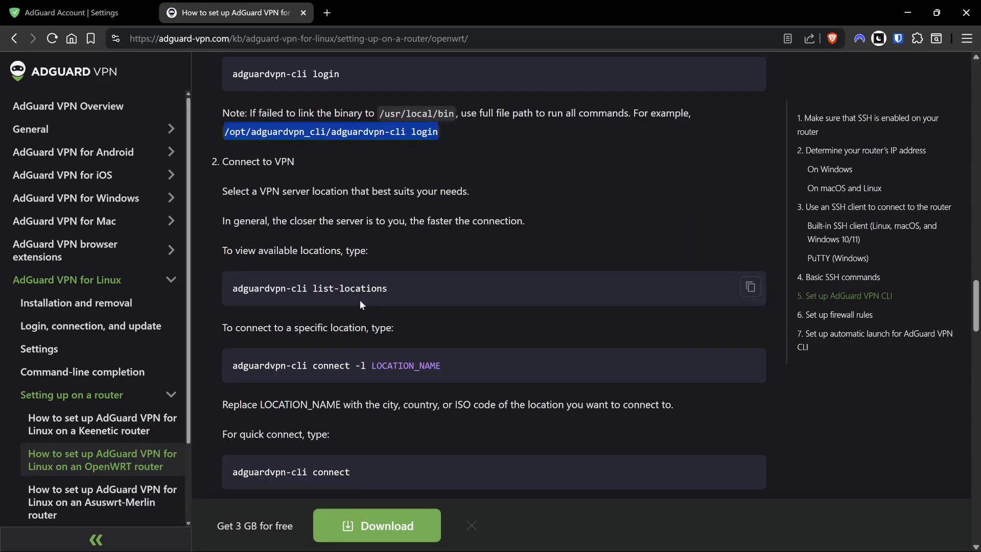
Run adguardvpn-cli list-locations on the router to show the available VPN server locations.
drag(409, 289, 329, 293)
click(329, 293)
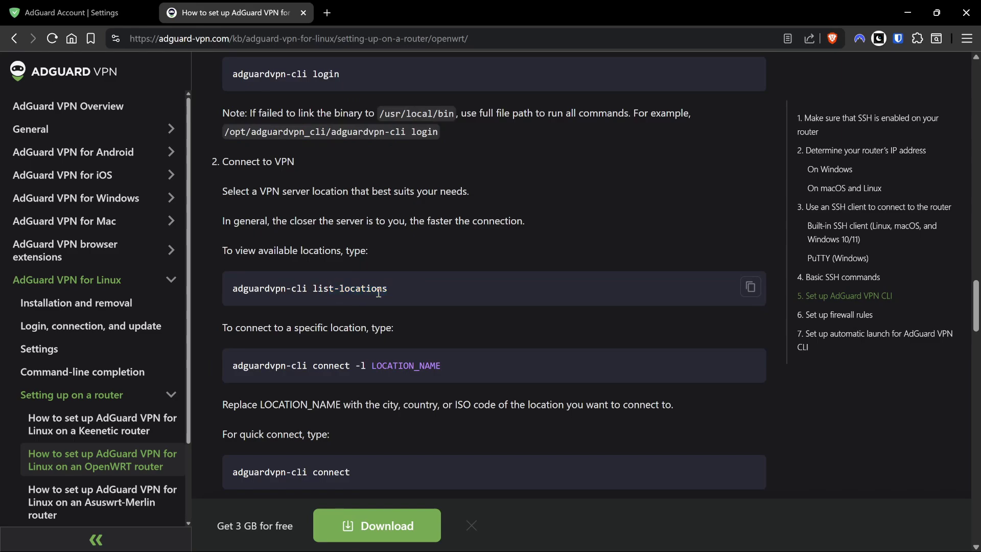
key(alt+Tab)
key(Up)
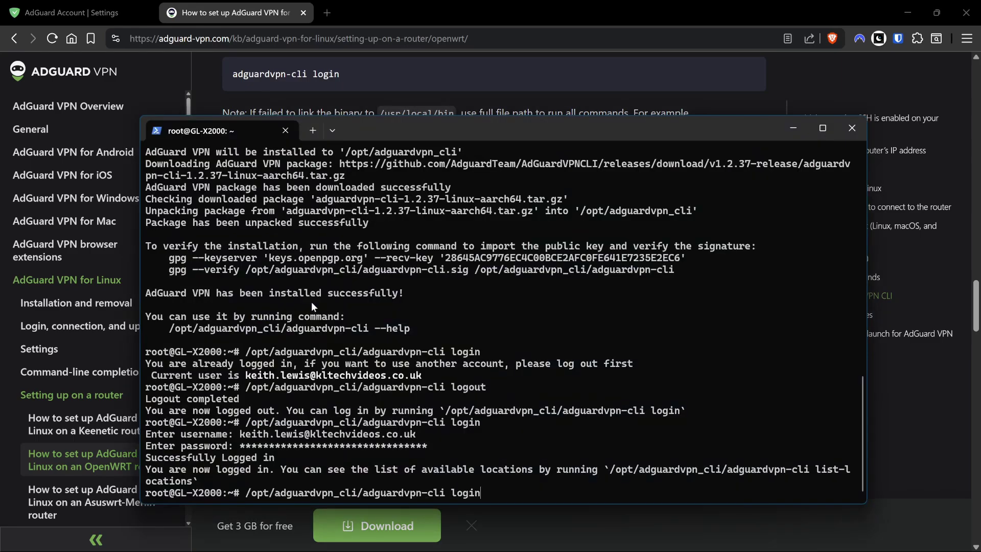
key(BackSpace)
key(BackSpace)
key(BackSpace)
key(BackSpace)
key(BackSpace)
key(ctrl+v)
key(Return)
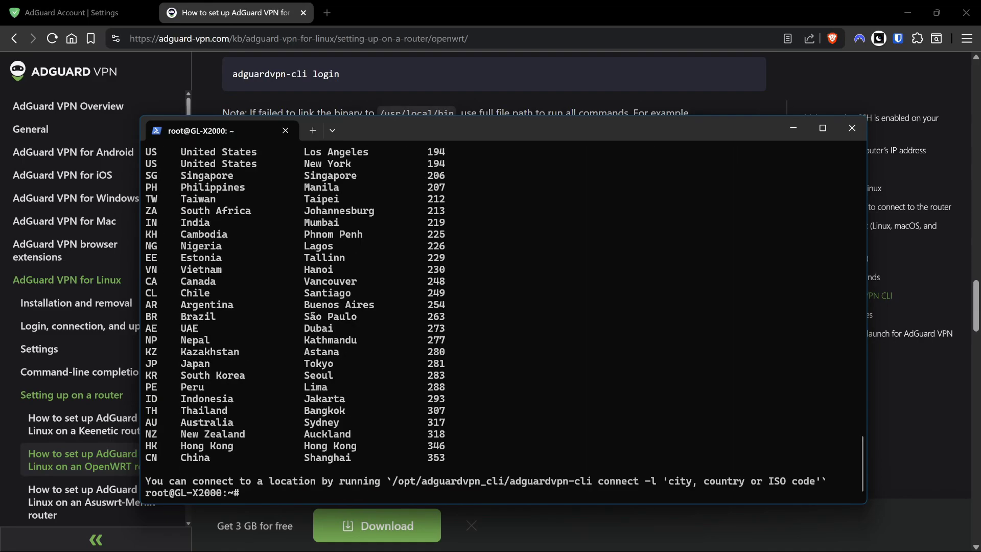
Connect with /opt/adguardvpn_cli/adguardvpn-cli connect -l GB, which reports Connected to LONDON.
click(489, 82)
scroll(433, 303, down, 1)
drag(440, 303, 243, 309)
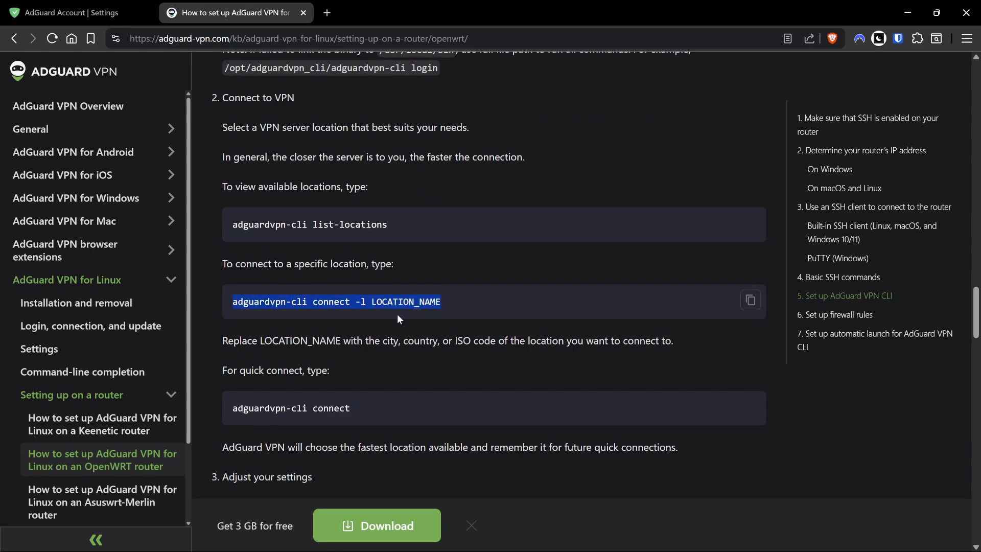
drag(461, 306, 313, 303)
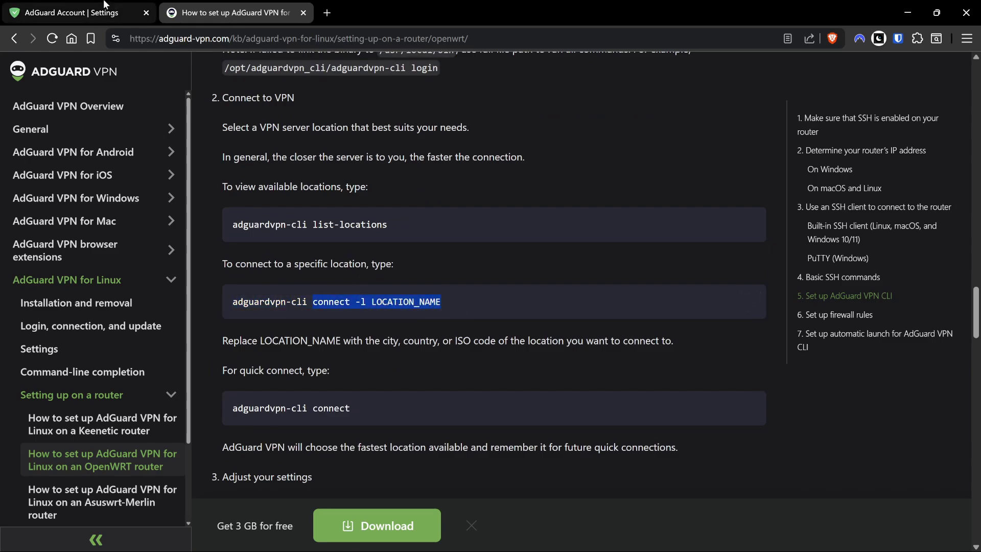
key(alt+Tab)
key(ctrl+v)
key(BackSpace)
key(BackSpace)
key(BackSpace)
key(BackSpace)
key(BackSpace)
key(BackSpace)
key(BackSpace)
key(BackSpace)
key(BackSpace)
key(BackSpace)
key(BackSpace)
key(BackSpace)
key(BackSpace)
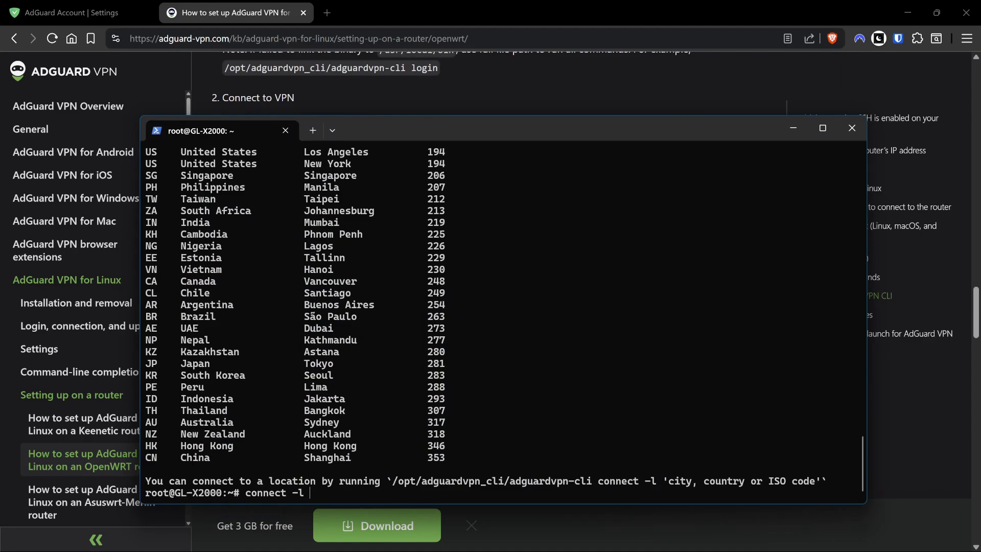
text(GB)
key(Return)
key(Up)
key(Up)
key(Up)
key(Return)
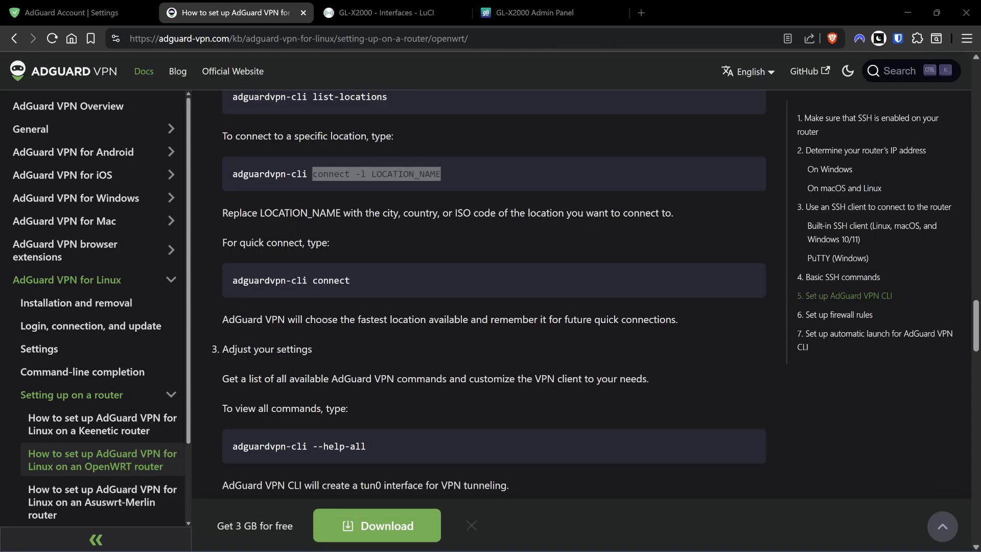
click(533, 537)
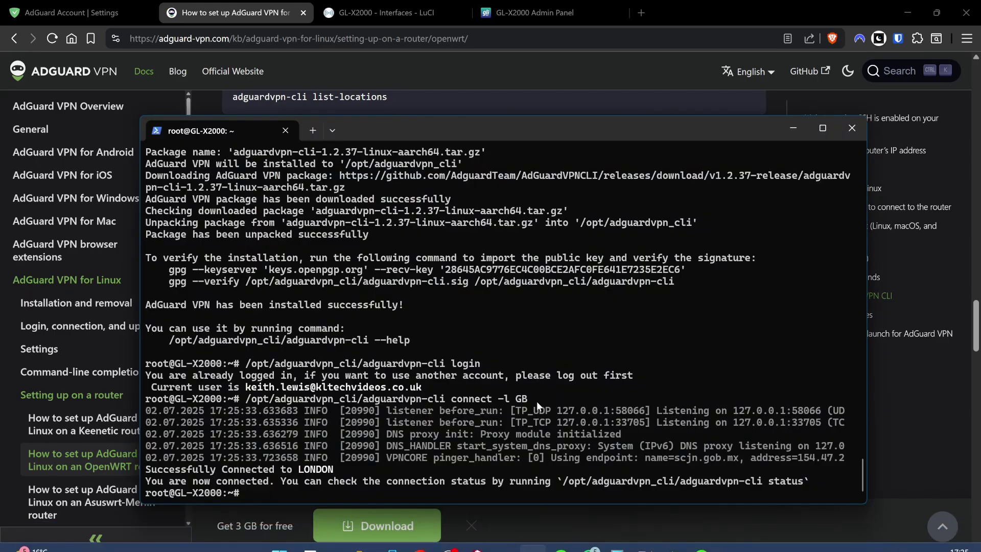
Paste the guide's five uci commands defining tun0 as an unmanaged interface and reload the network.
click(912, 382)
scroll(437, 227, down, 10)
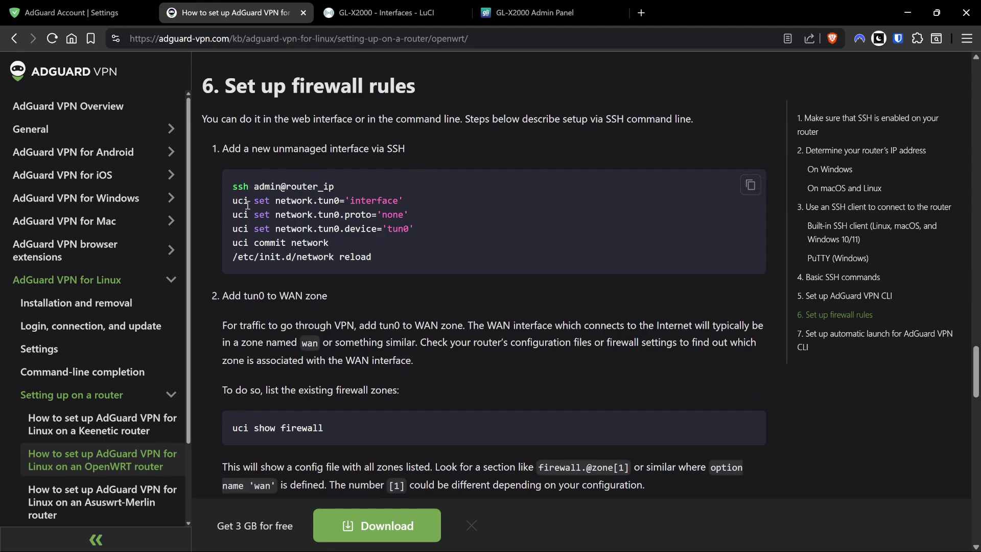
drag(233, 201, 391, 283)
key(ctrl+c)
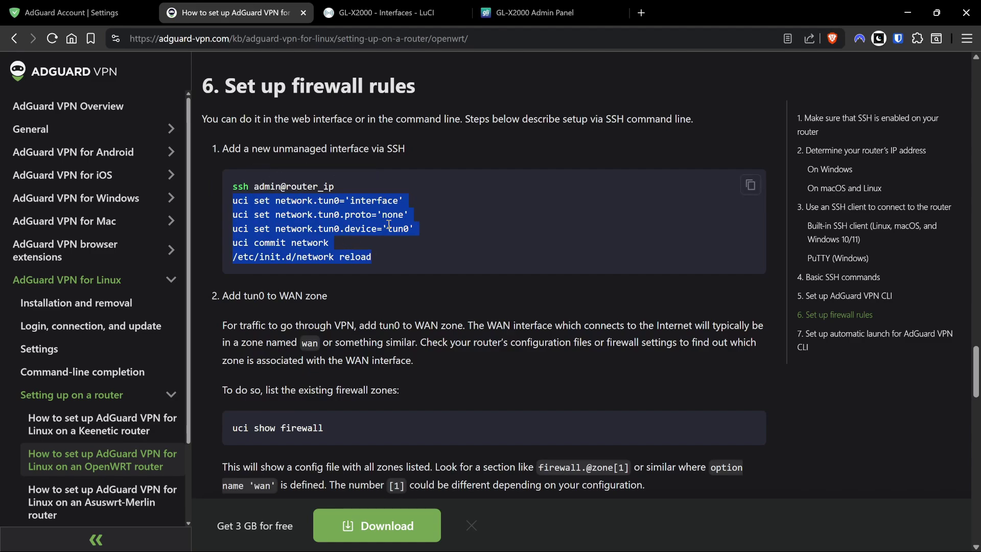
key(alt+Tab)
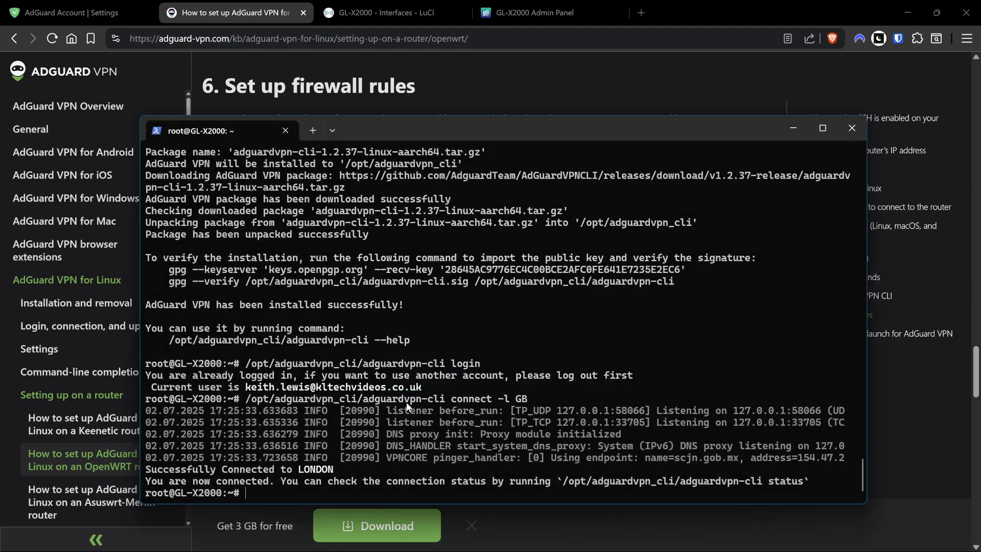
right_click(474, 389)
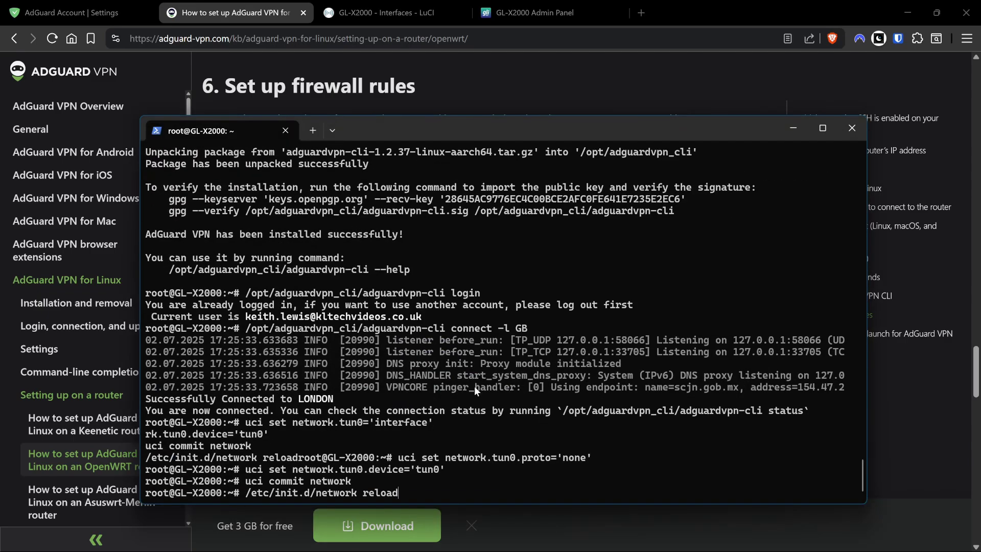
key(Return)
key(alt+Tab)
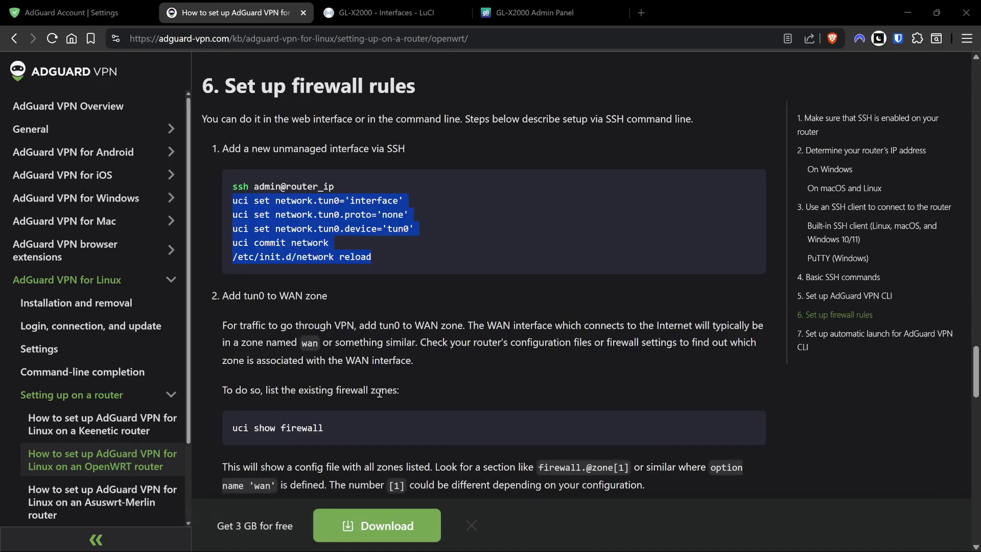
Run uci show firewall on the router and scroll through the full firewall listing.
scroll(380, 393, down, 5)
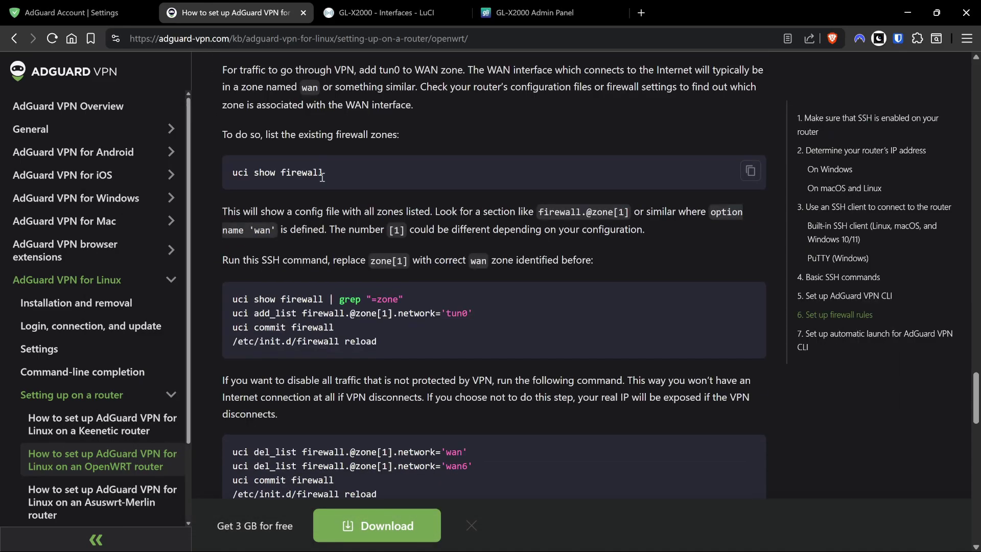
triple_click(322, 177)
key(alt+Tab)
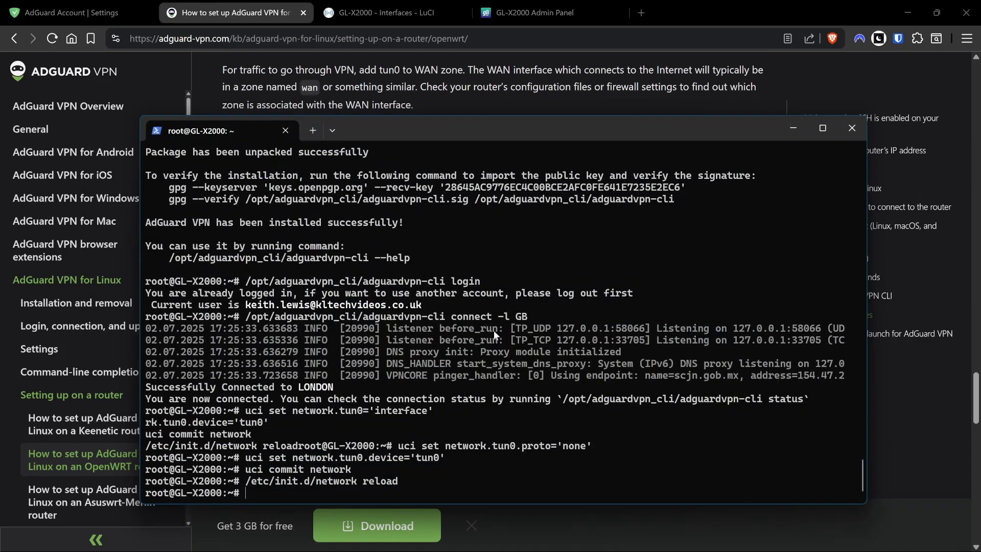
right_click(493, 330)
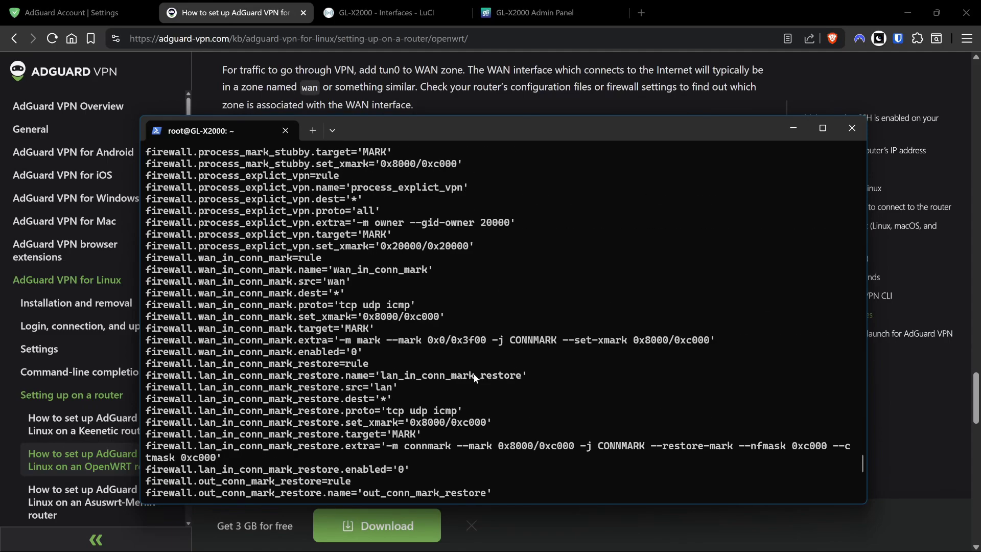
scroll(373, 293, up, 2)
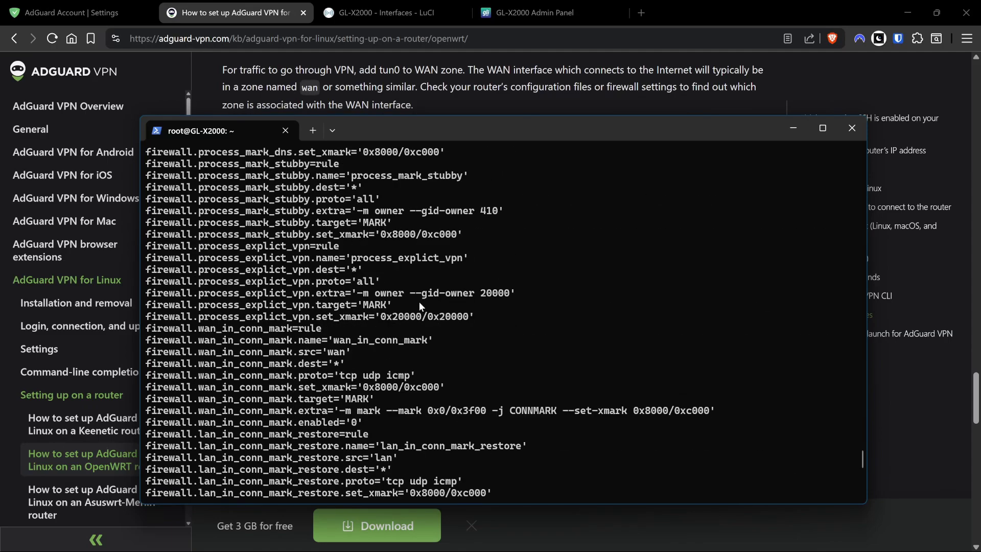
scroll(320, 290, down, 2)
scroll(325, 293, up, 10)
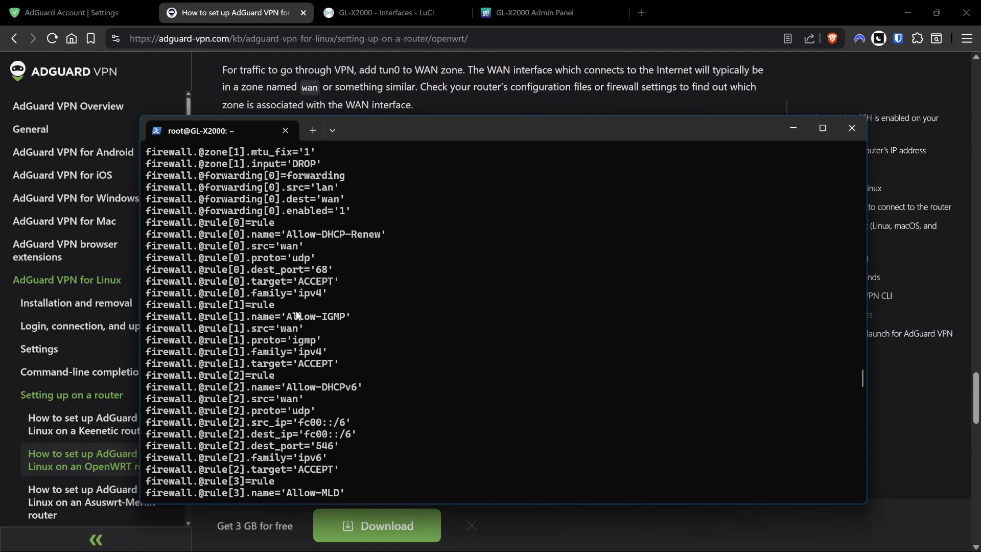
scroll(298, 315, up, 10)
scroll(298, 314, down, 3)
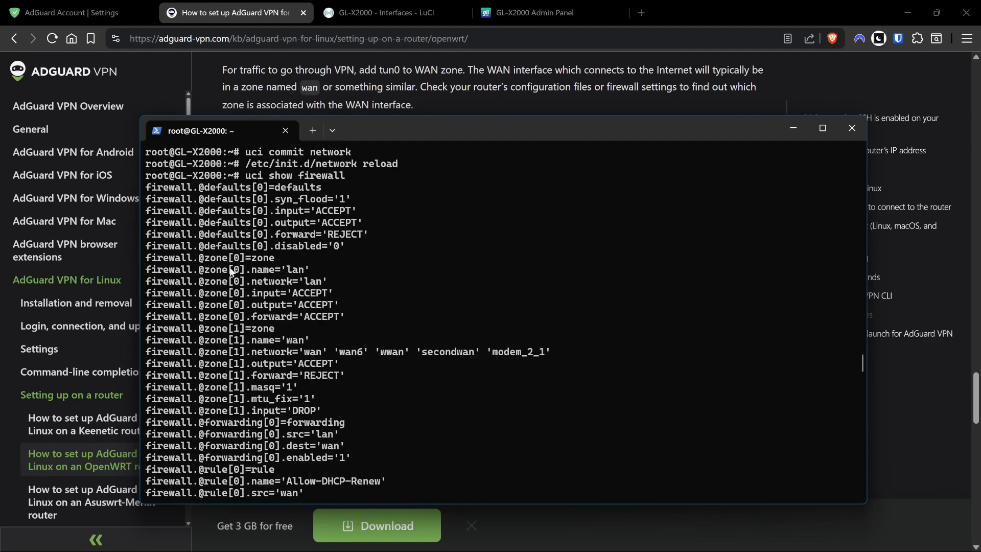
Locate the lan zone and confirm zone[1] is named wan, noting its assigned networks.
key(alt+Tab)
drag(257, 211, 517, 219)
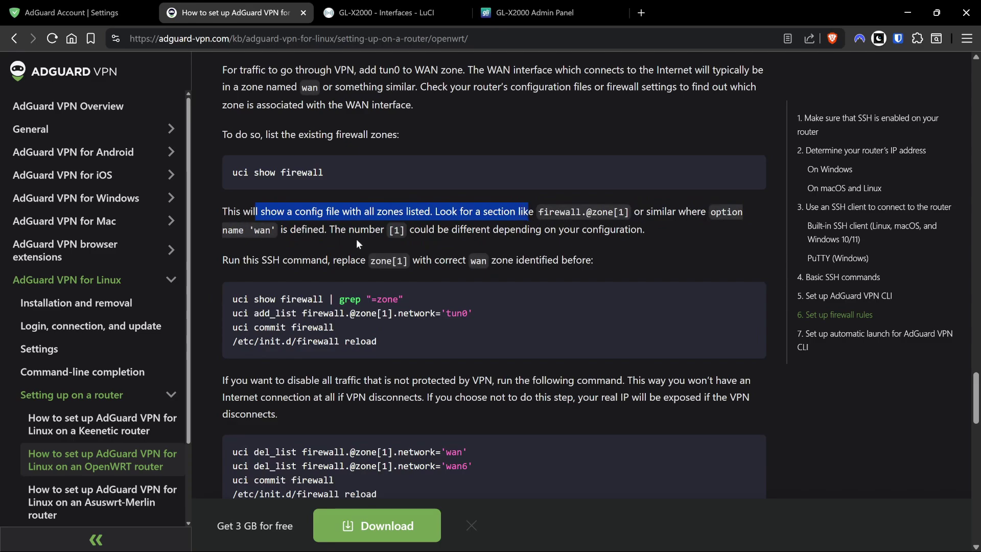
key(alt+Tab)
drag(222, 270, 297, 270)
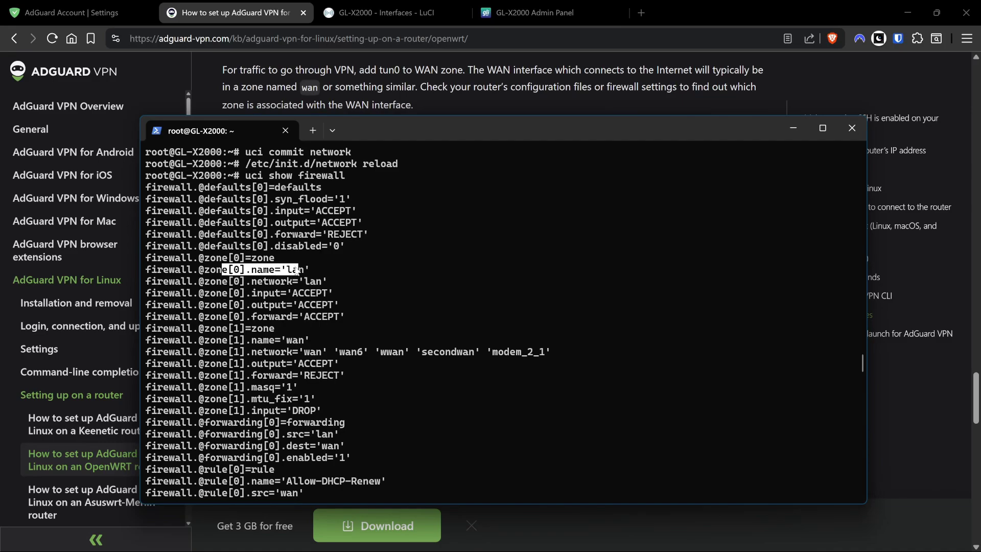
drag(157, 340, 316, 341)
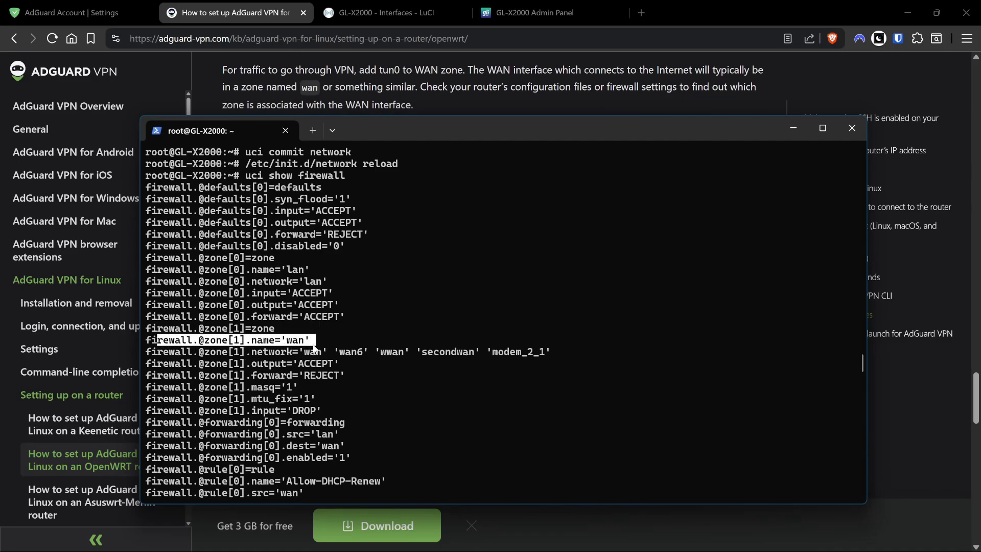
drag(146, 340, 328, 333)
drag(148, 354, 554, 359)
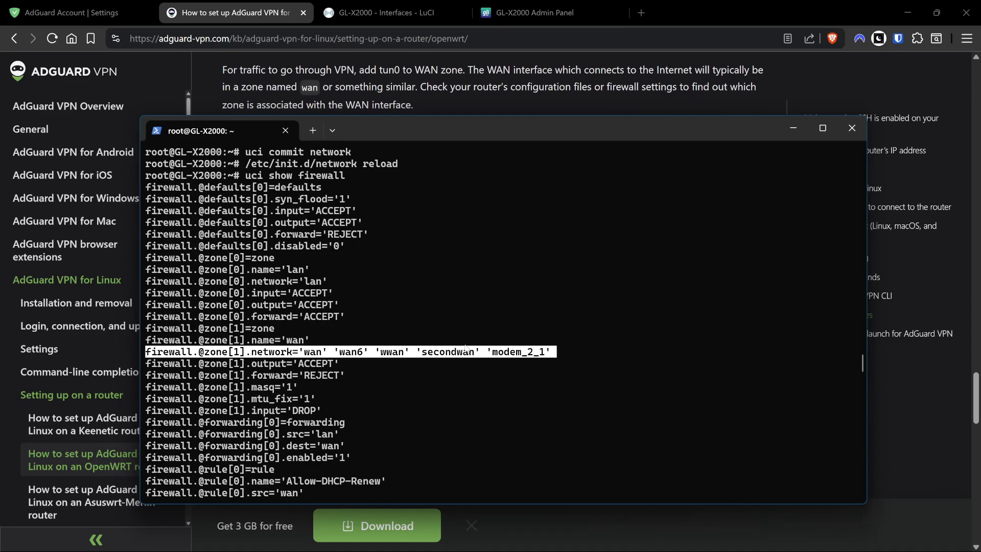
Run uci show firewall | grep "=zone" on a cleared screen to list only zones.
key(alt+Tab)
drag(234, 299, 408, 300)
right_click(391, 308)
click(404, 317)
key(alt+Tab)
click(479, 382)
key(ctrl+v)
key(Return)
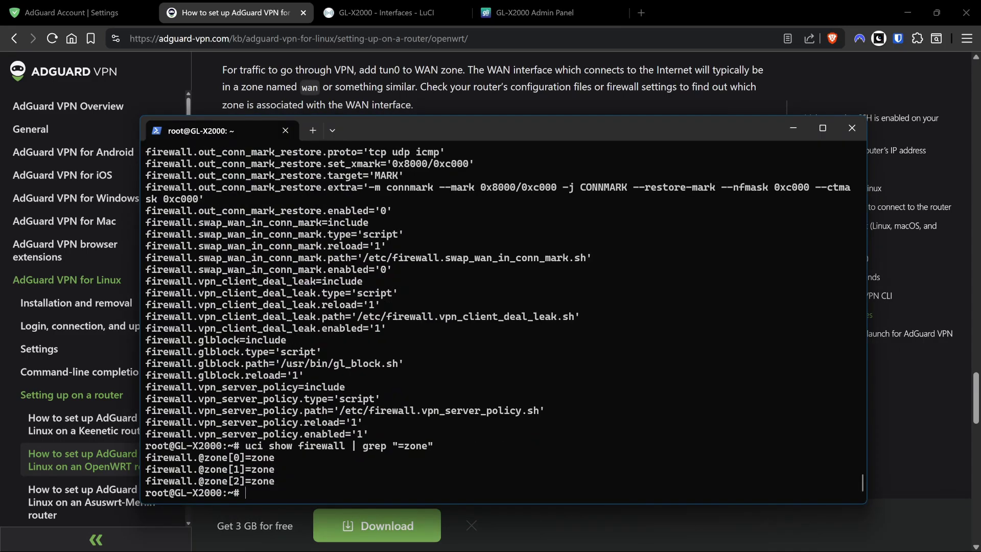
text(clear)
key(Return)
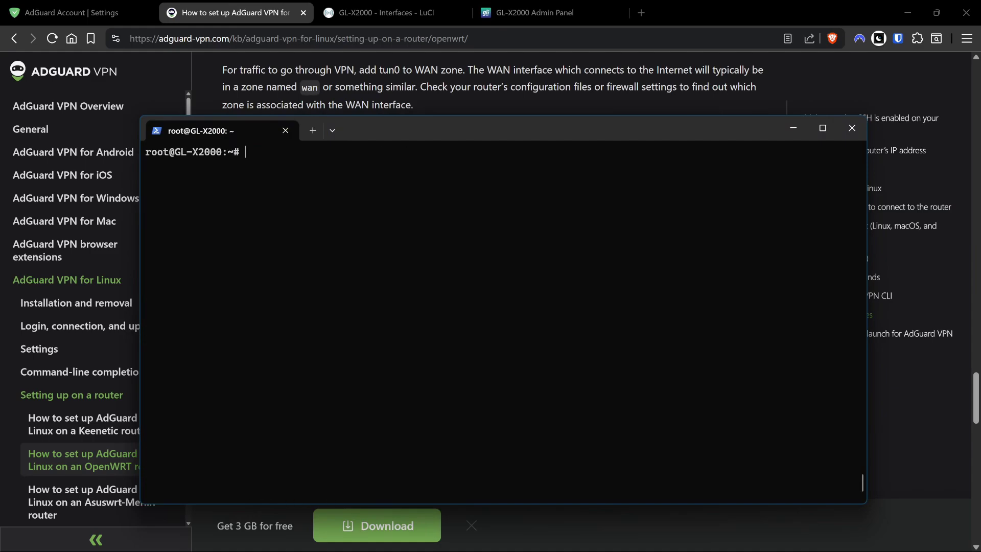
key(Up)
key(Up)
key(Return)
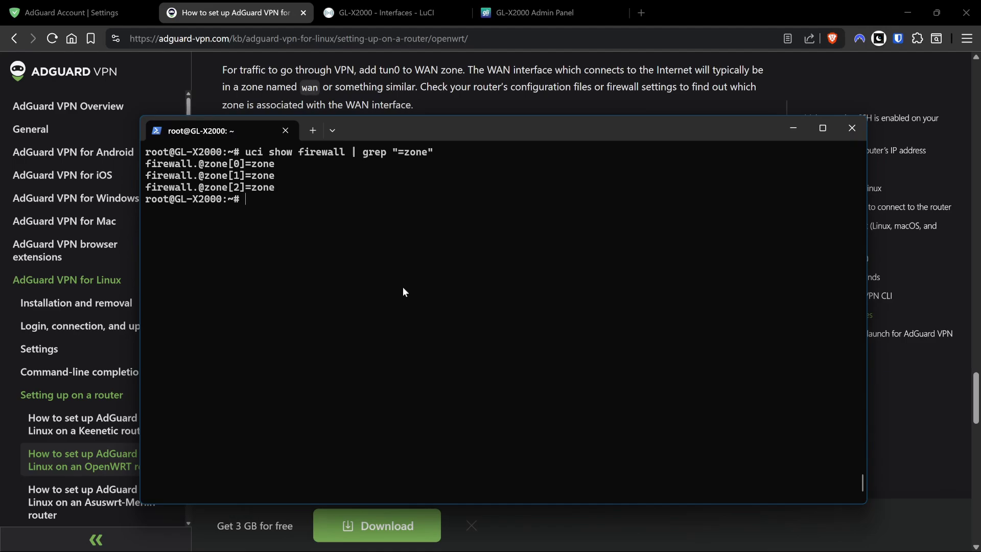
key(alt+Tab)
triple_click(371, 312)
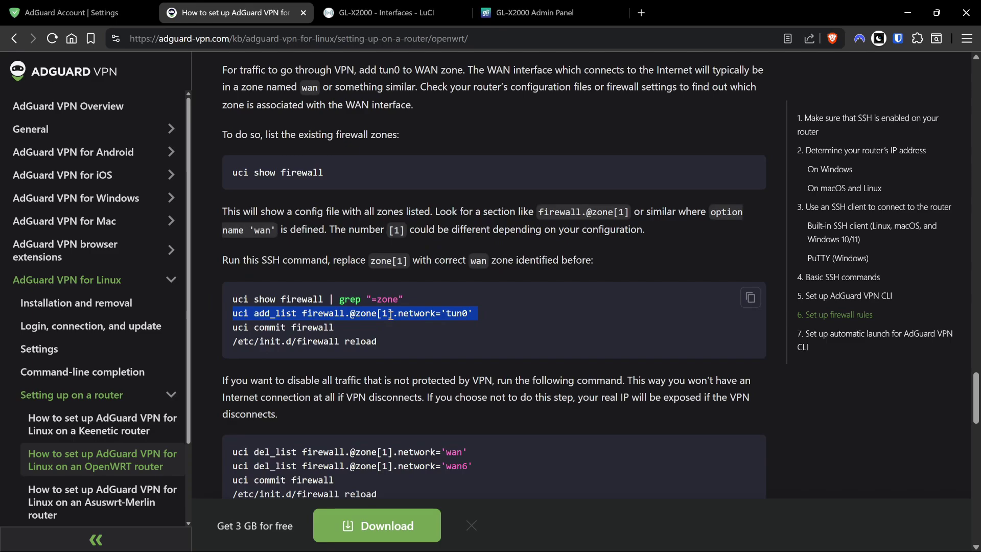
drag(233, 313, 397, 343)
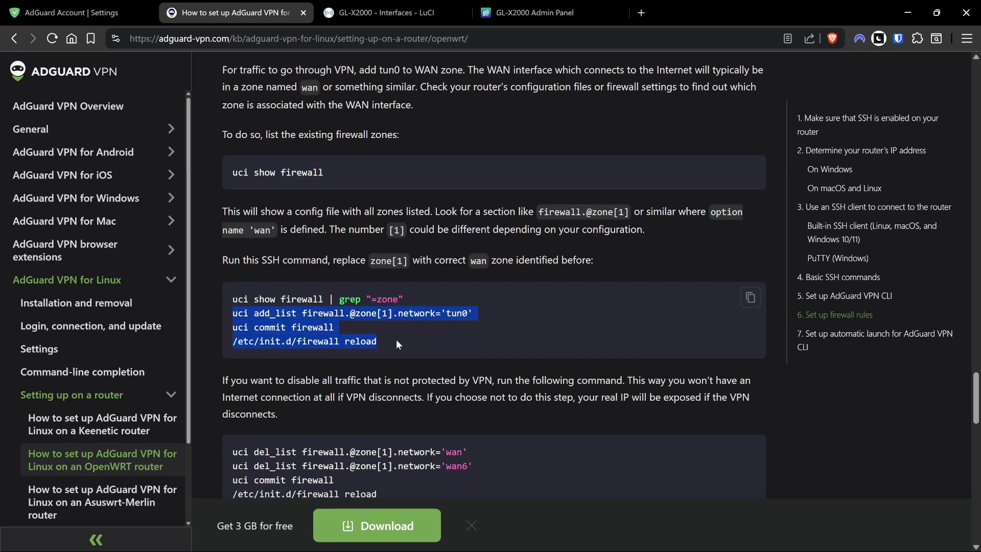
key(ctrl+c)
key(alt+Tab)
right_click(456, 387)
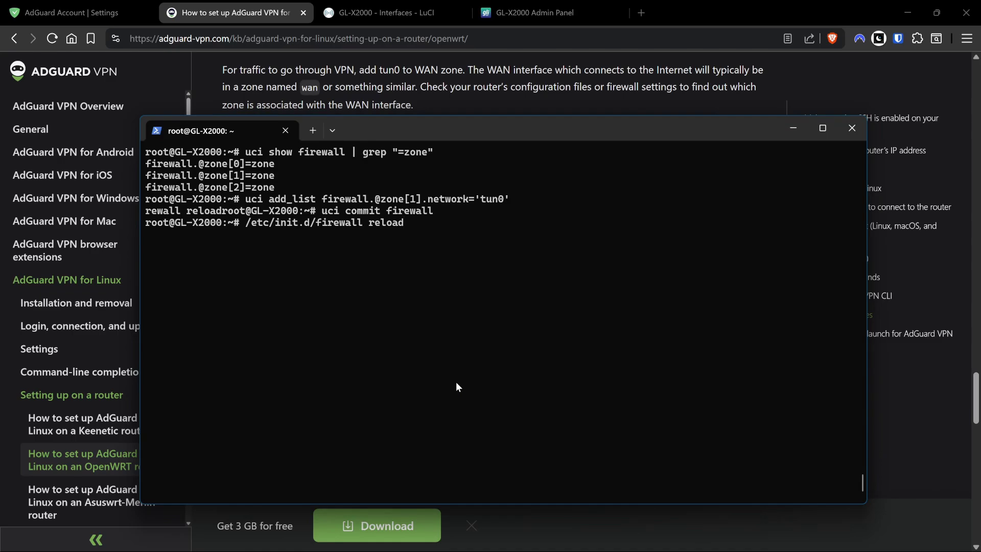
key(alt+Tab)
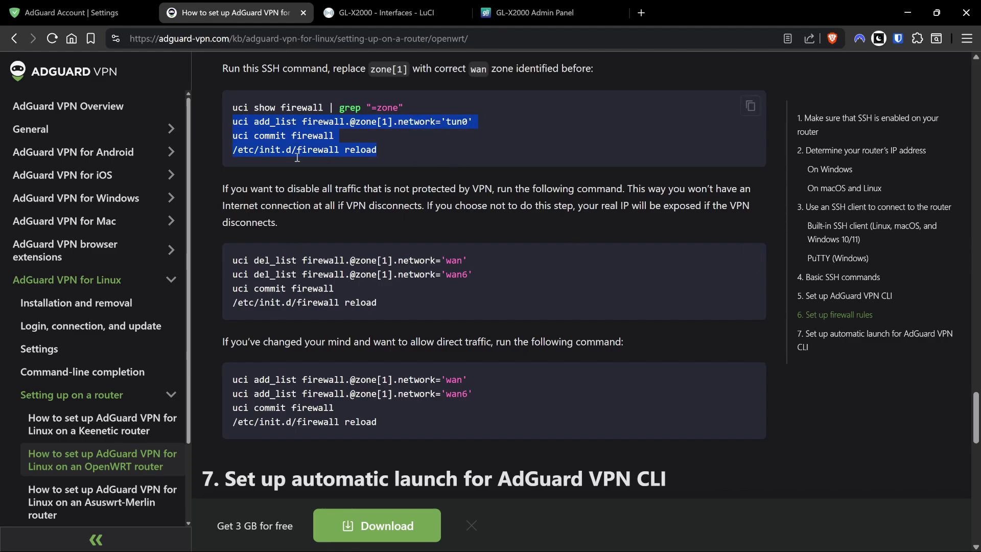
scroll(494, 227, down, 1)
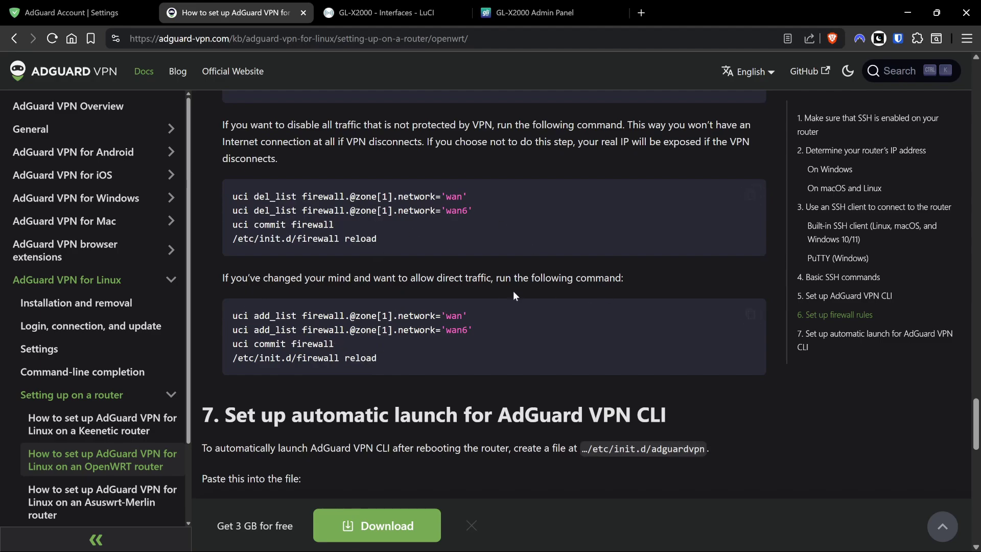
scroll(395, 338, down, 5)
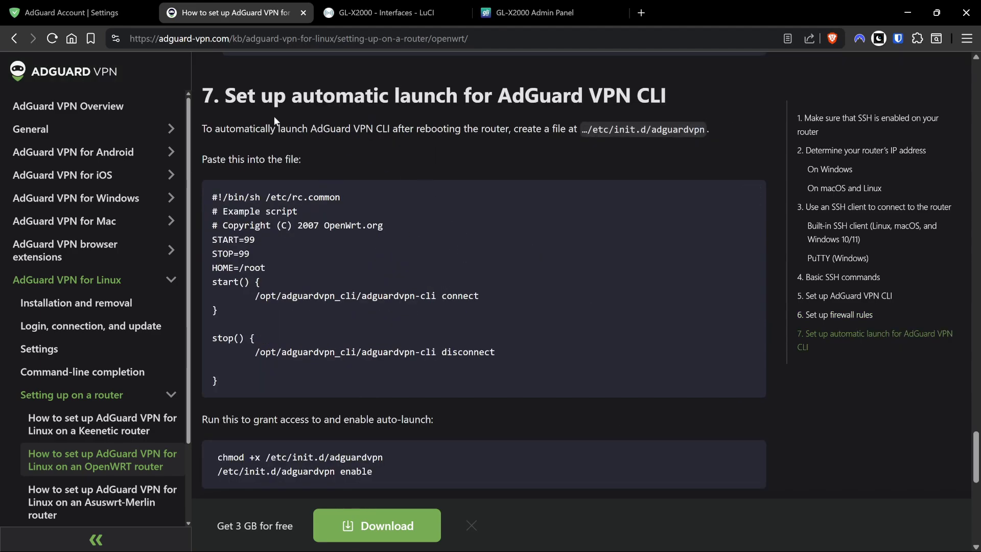
scroll(350, 337, down, 1)
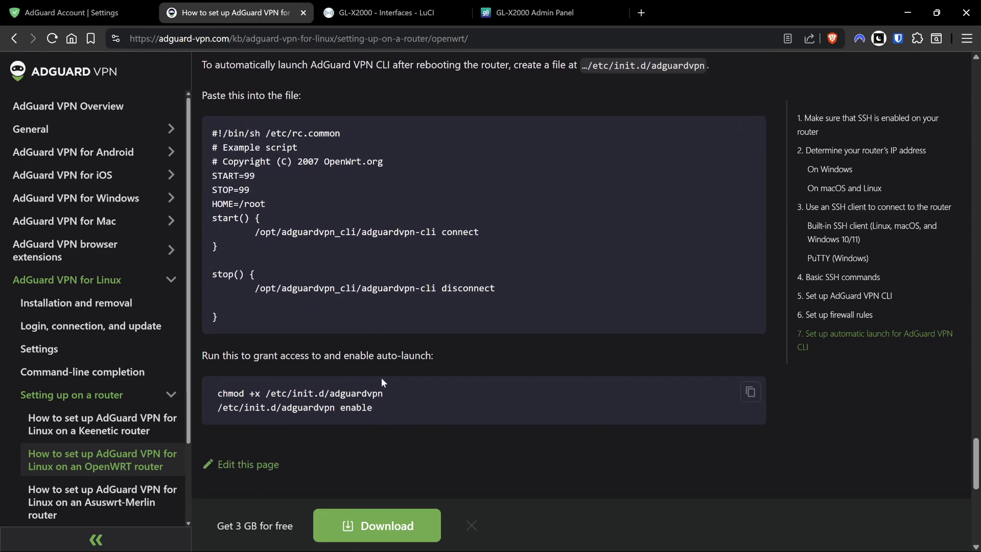
scroll(492, 371, up, 10)
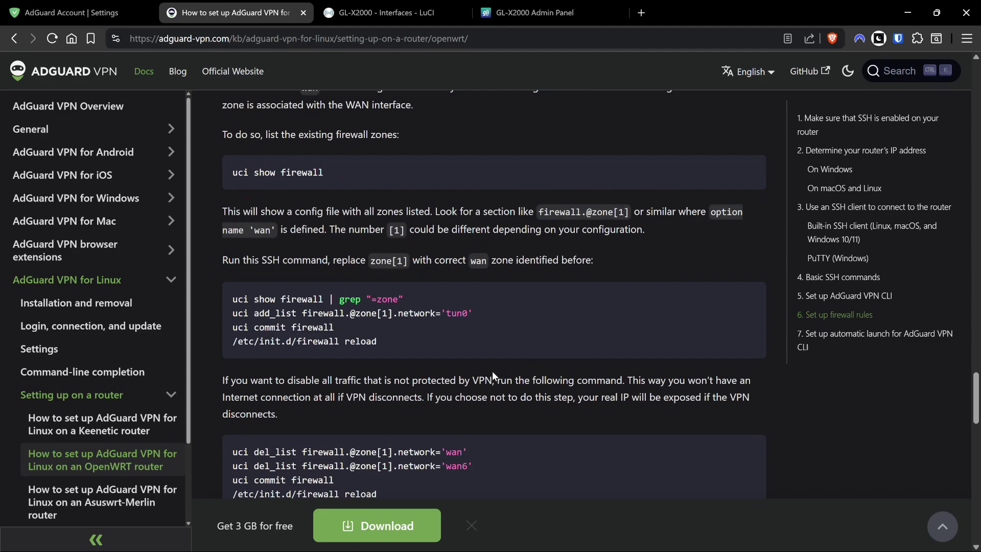
scroll(492, 371, up, 5)
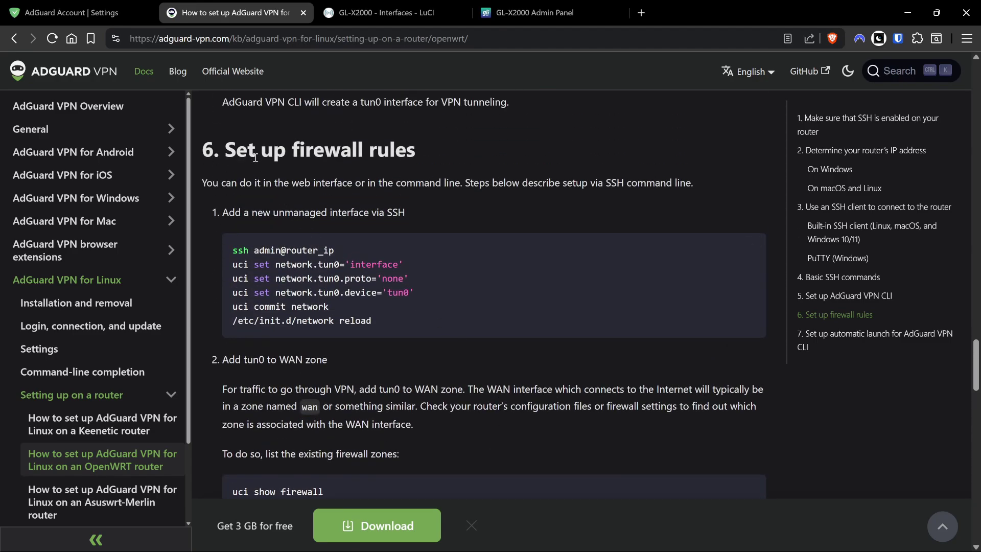
Ping google.com and then 1.1.1.1 from the router, stopping each after replies arrive.
key(alt+Tab)
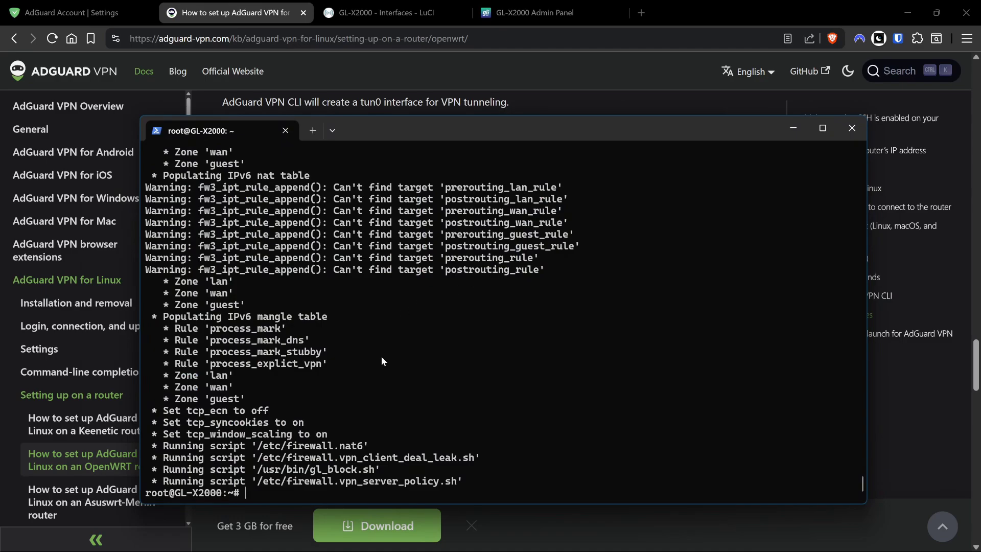
text(ping google.clm)
key(BackSpace)
key(BackSpace)
text(om)
key(Return)
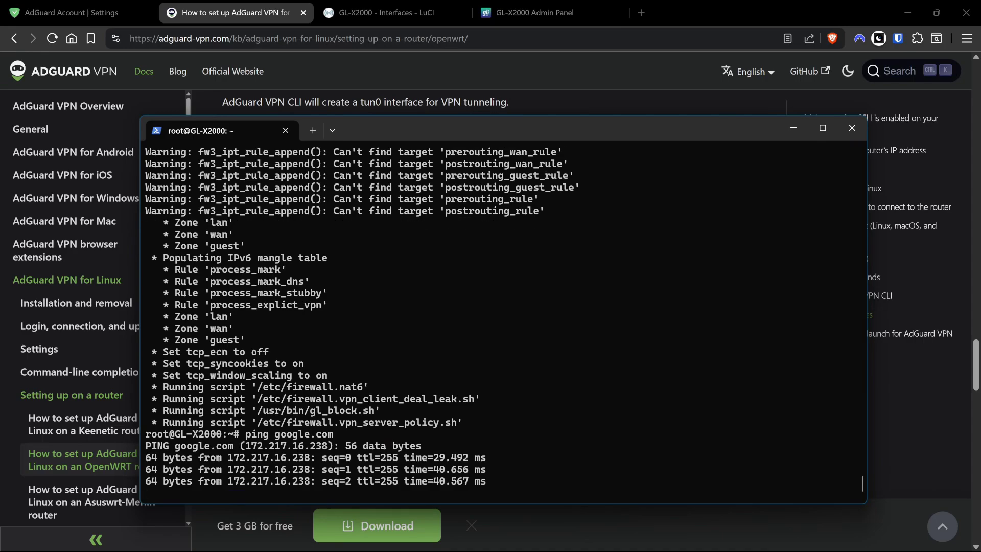
key(ctrl+c)
text(p)
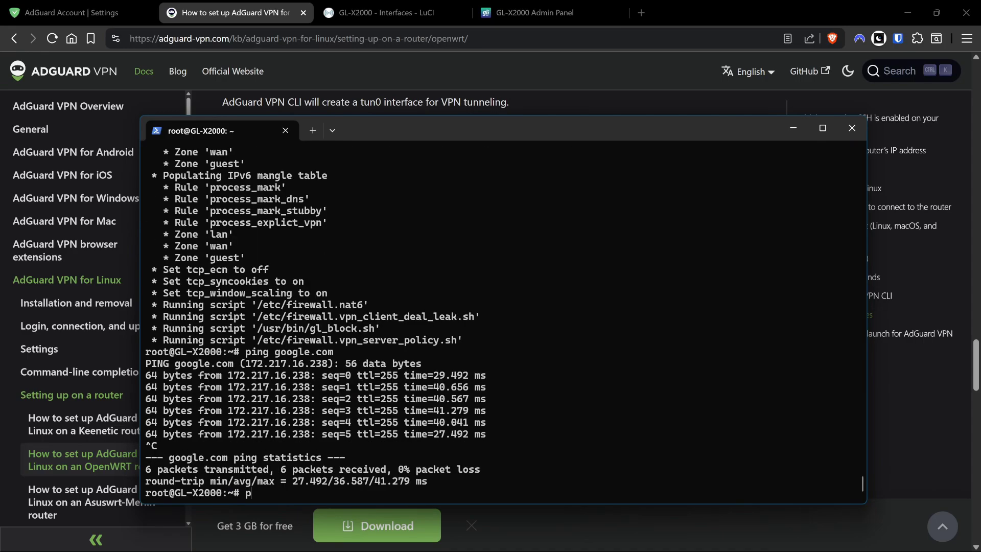
text(ing 1.1.1.1)
key(Return)
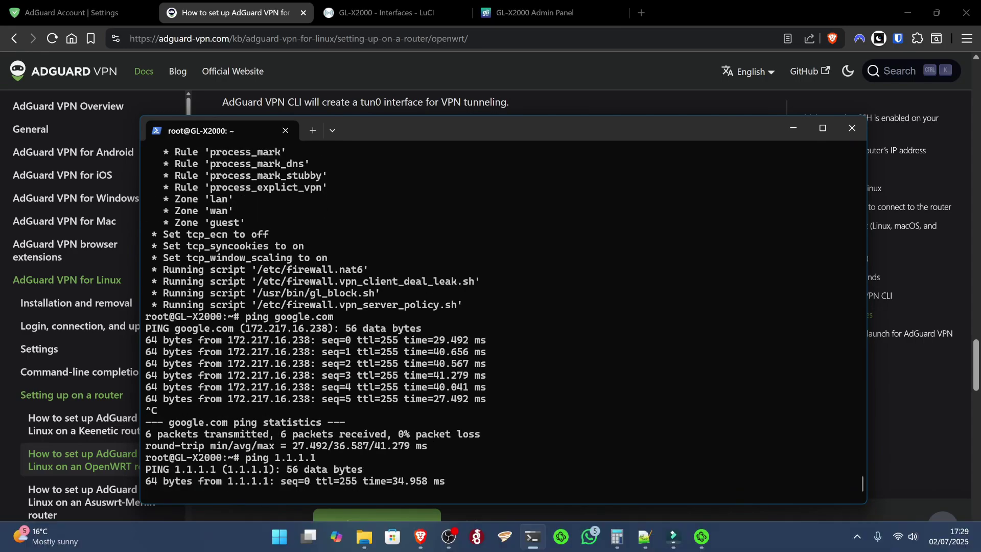
key(ctrl+c)
Load Google in a new Brave tab to test connectivity.
click(642, 15)
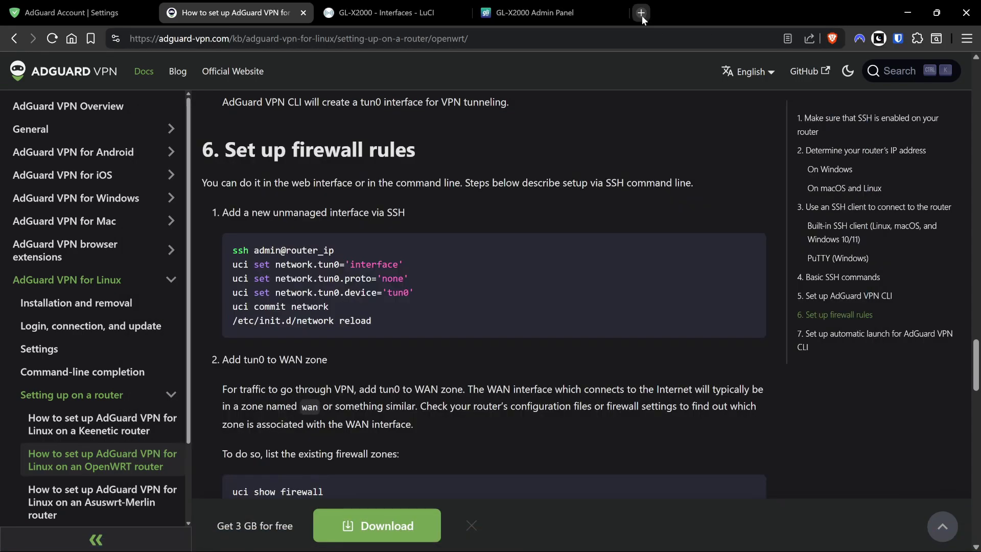
click(641, 15)
click(140, 207)
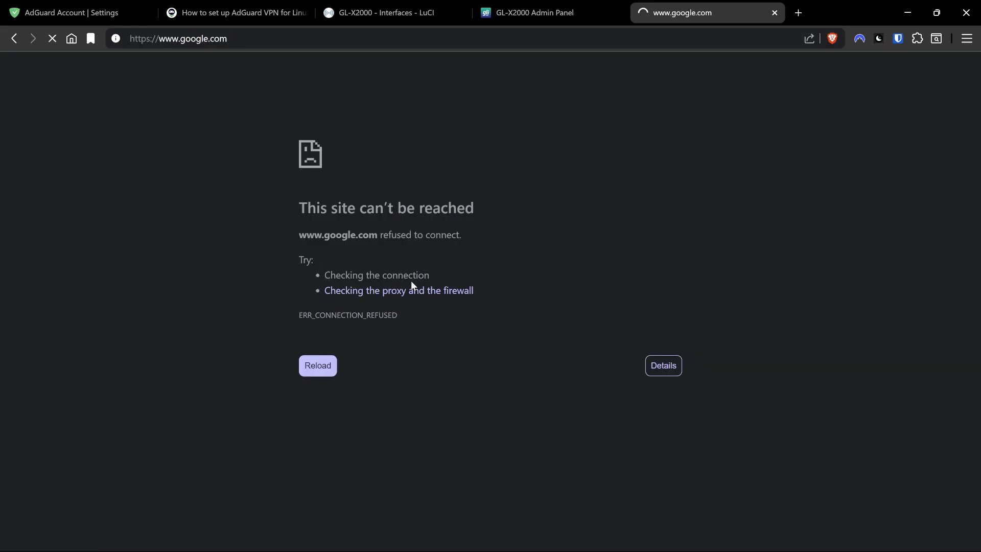
Run /opt/adguardvpn_cli/adguardvpn-cli disconnect, recheck Google, then clear the terminal.
key(alt+Tab)
key(Up)
key(Up)
key(Up)
key(BackSpace)
key(BackSpace)
key(BackSpace)
key(BackSpace)
key(BackSpace)
key(BackSpace)
key(BackSpace)
key(BackSpace)
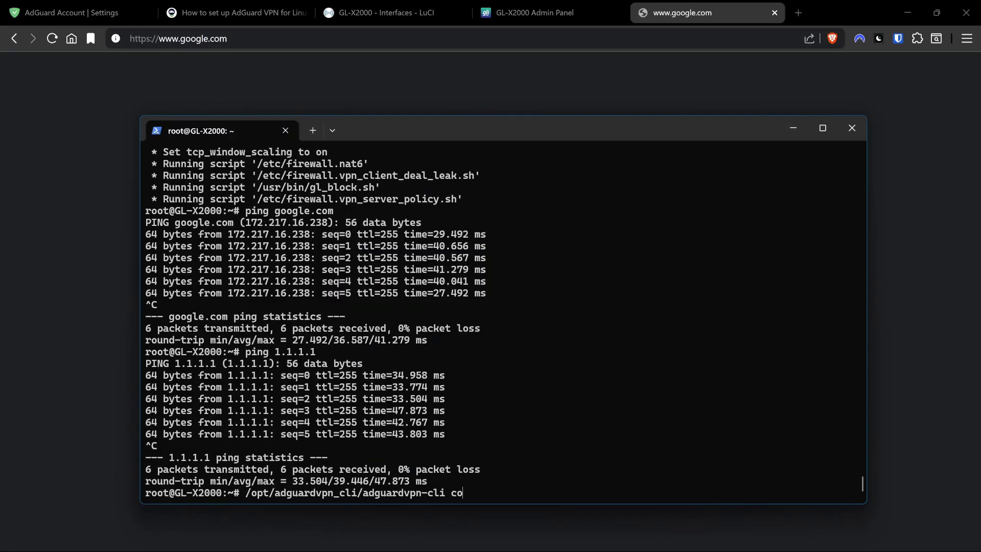
key(BackSpace)
key(BackSpace)
text(disconnect)
key(Return)
key(alt+Tab)
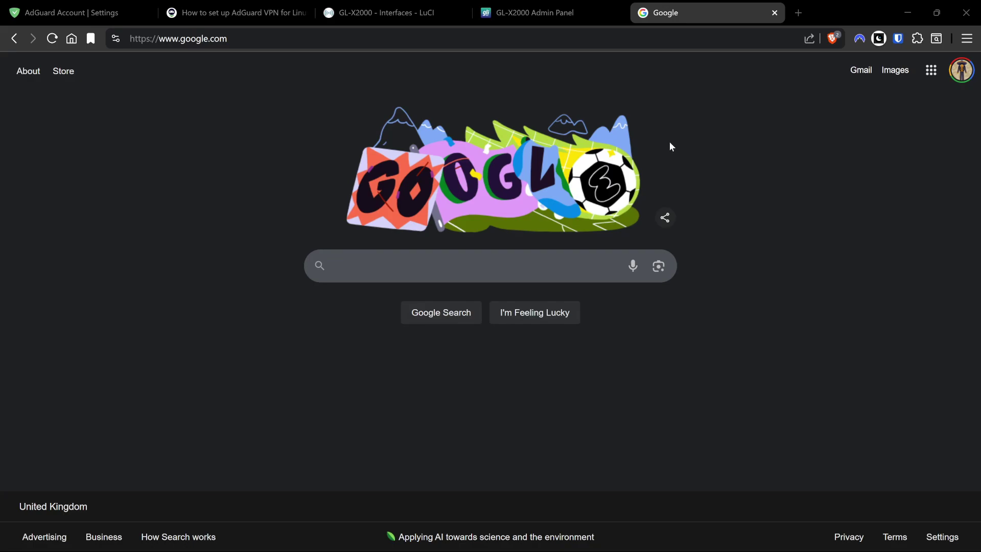
key(alt+Tab)
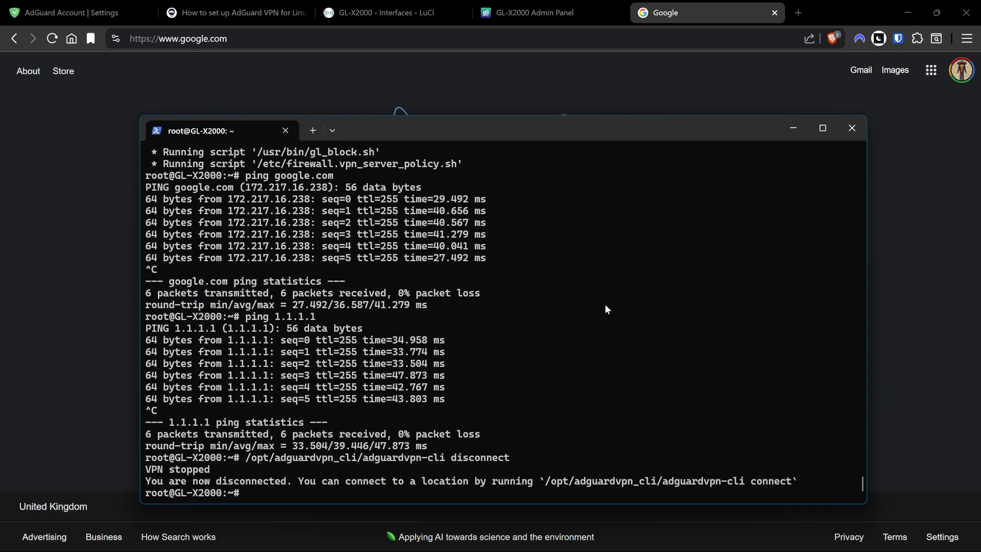
text(clear)
key(Return)
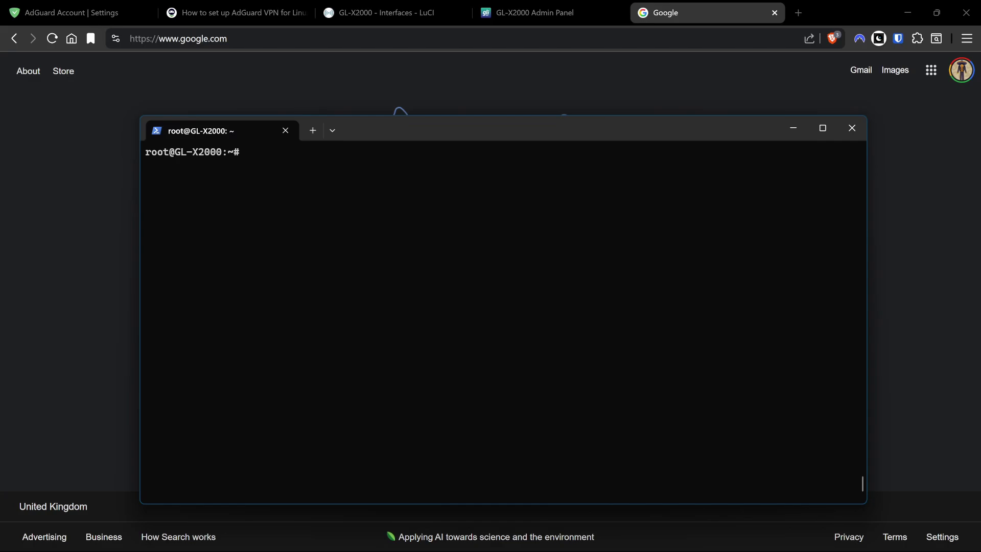
Install nano with opkg install nano, then type nano /etc/config/firewall at the prompt.
text(opkg install nano)
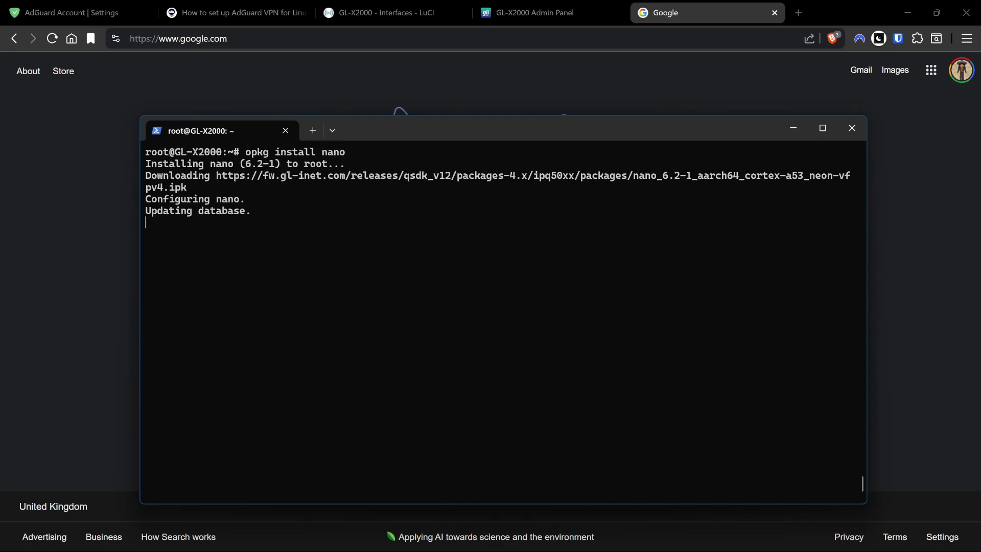
text(na)
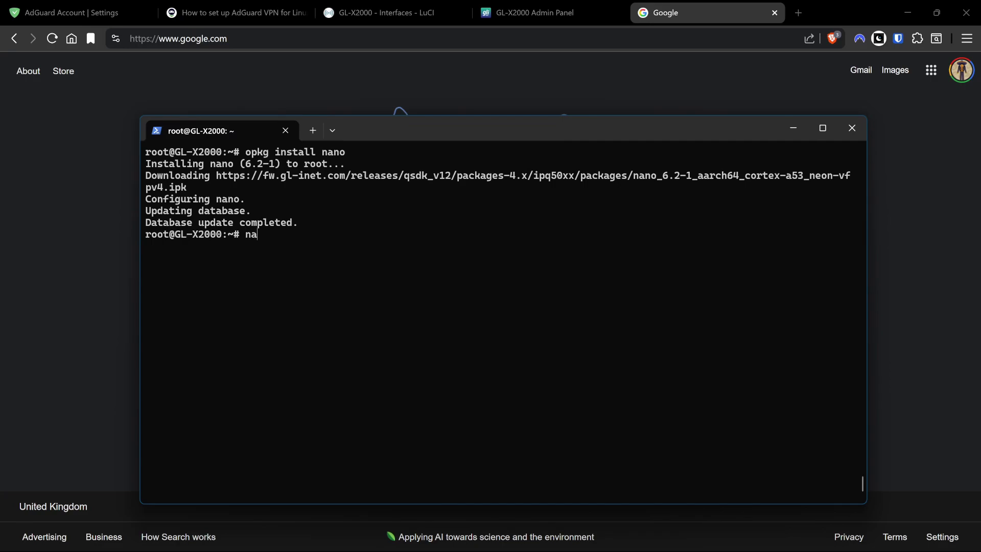
text(no /etc/config/firewall)
Above config forwarding, add a config zone block with option name 'adg' and list device 'tun0'.
key(Return)
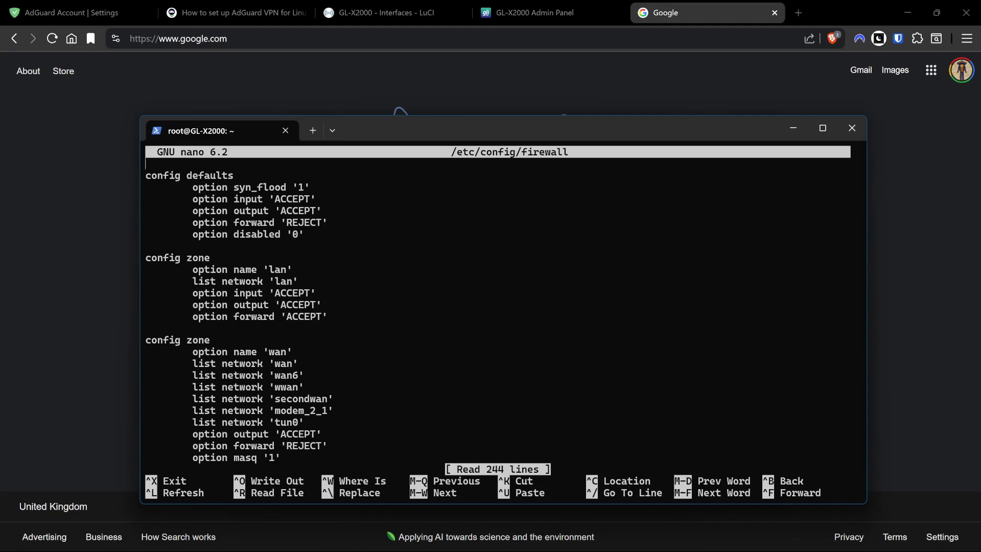
scroll(503, 307, down, 5)
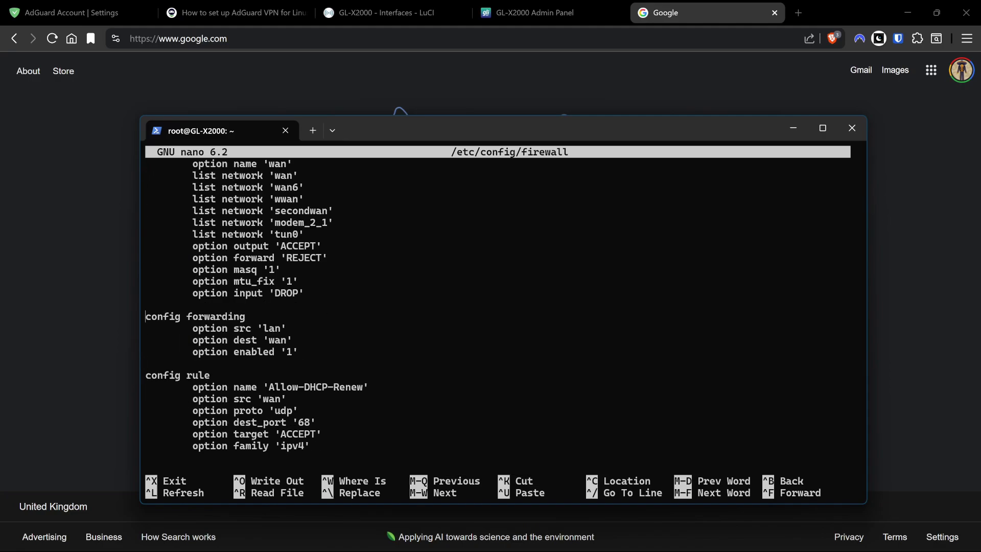
click(146, 305)
key(Return)
key(Return)
key(Up)
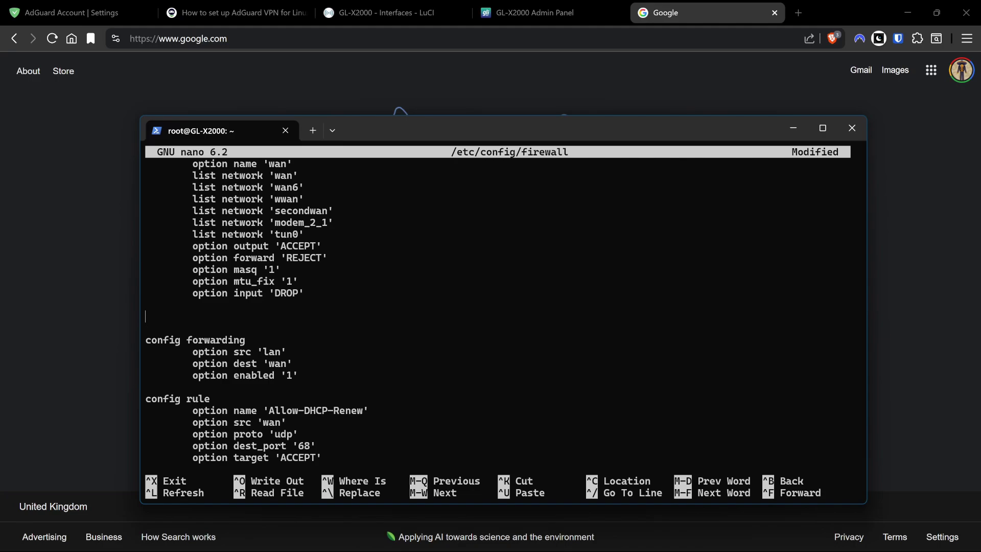
text(config zone)
key(Return)
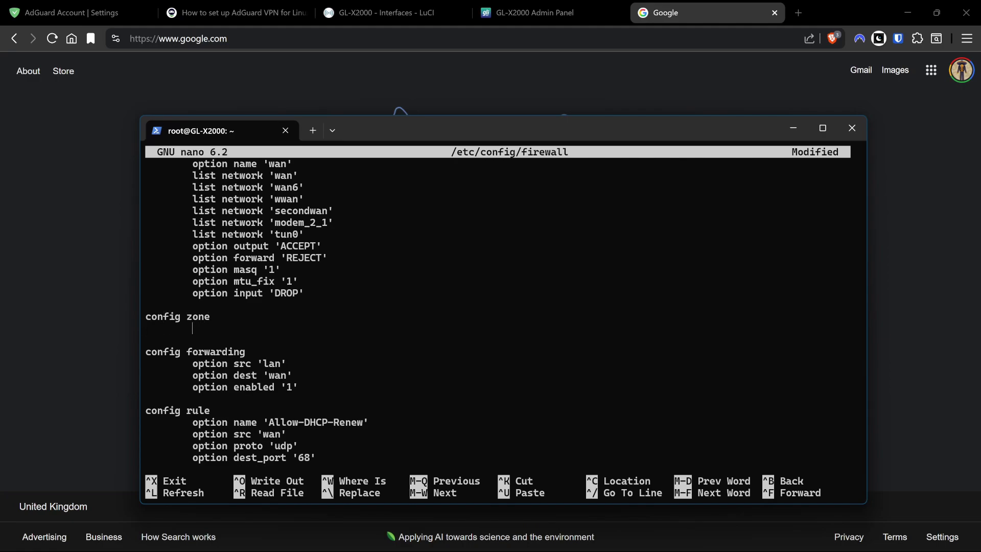
text(option name 'adg')
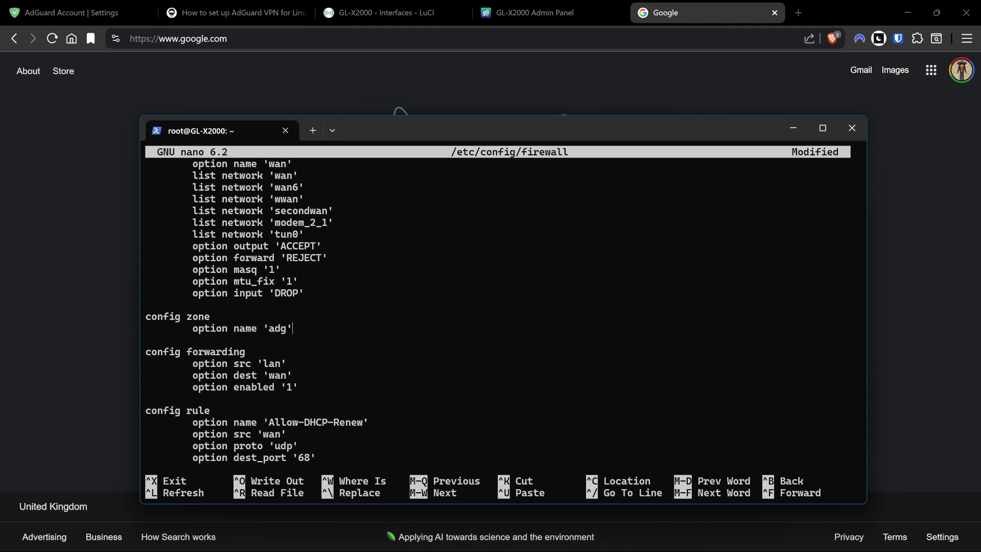
key(Return)
text(list devic)
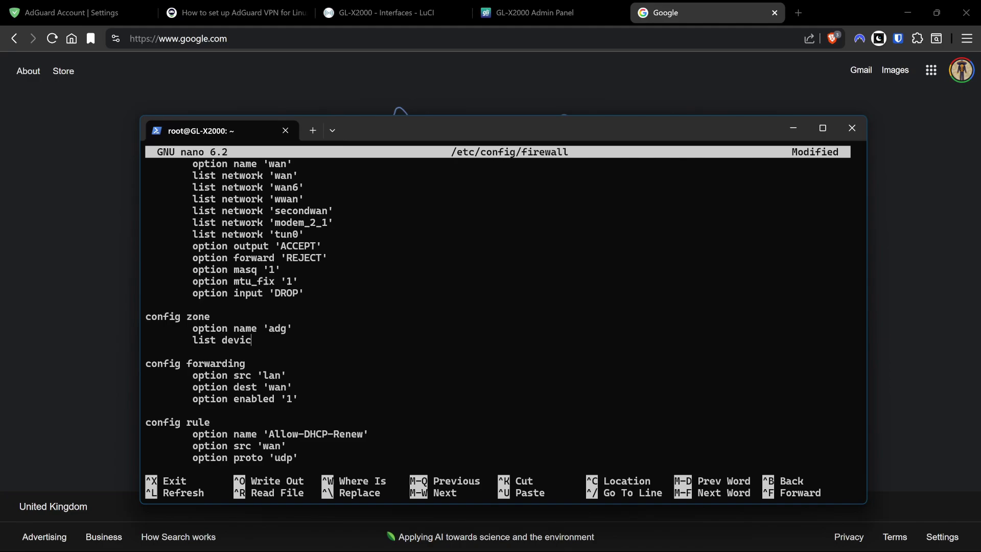
text(e 'tun0')
key(Return)
Add option input 'accept', option forward 'reject' and option output 'accept' lines.
text(option input 'acce)
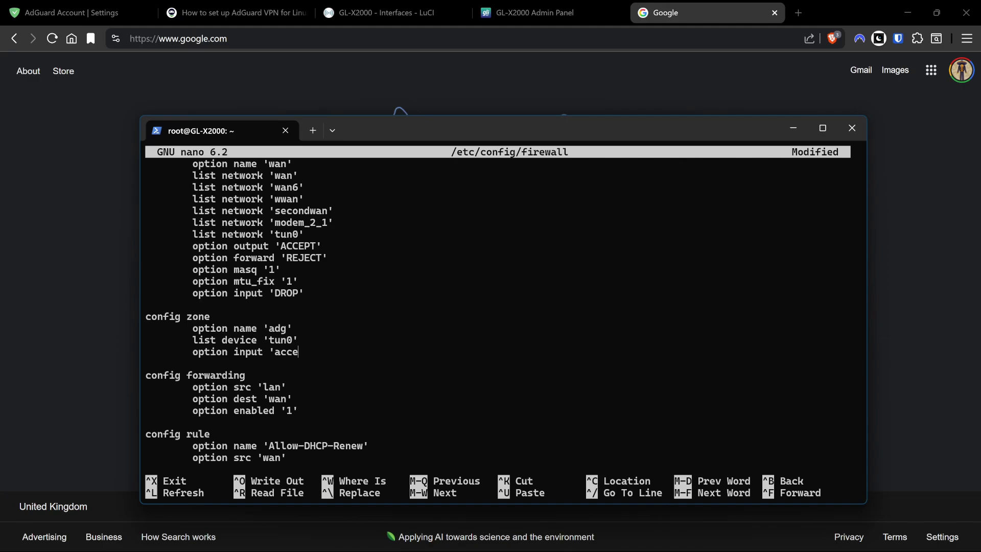
text(pt')
key(Return)
text(option)
key(Home)
key(Tab)
key(End)
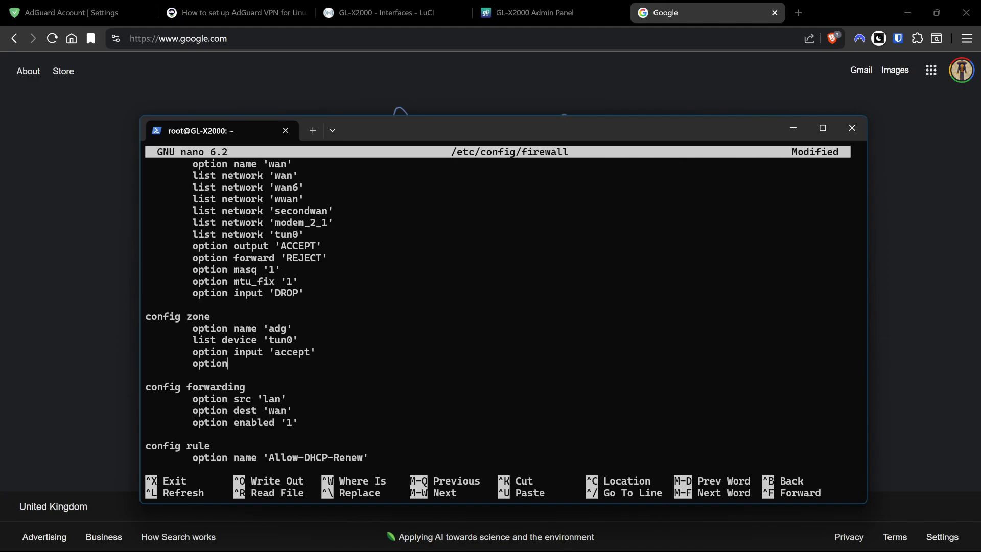
text(forward 'reject')
key(Return)
text(option)
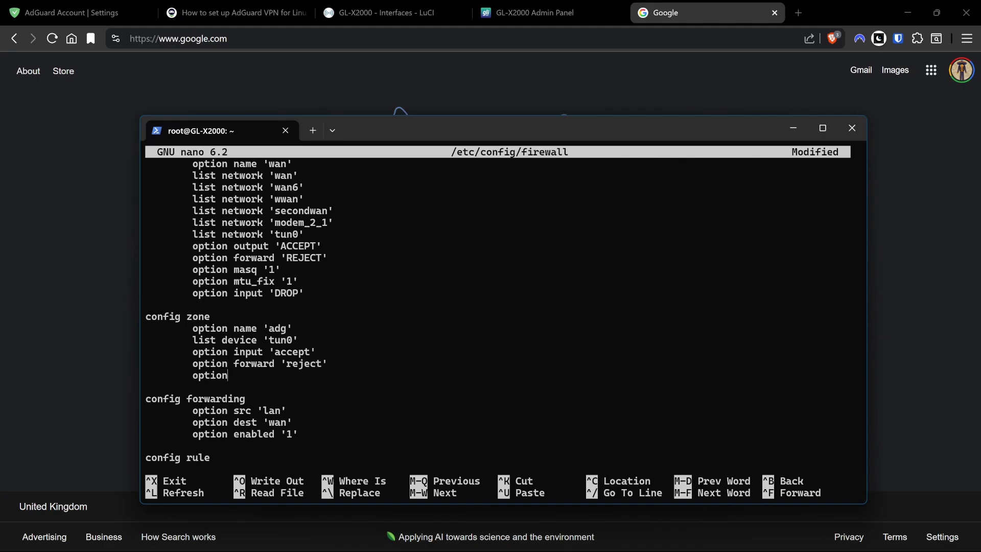
text( output 'accept')
Change the input, forward and output values to uppercase ACCEPT, REJECT and ACCEPT.
key(Up)
key(BackSpace)
key(BackSpace)
key(BackSpace)
key(BackSpace)
key(BackSpace)
key(BackSpace)
text(ACCEPT)
key(Down)
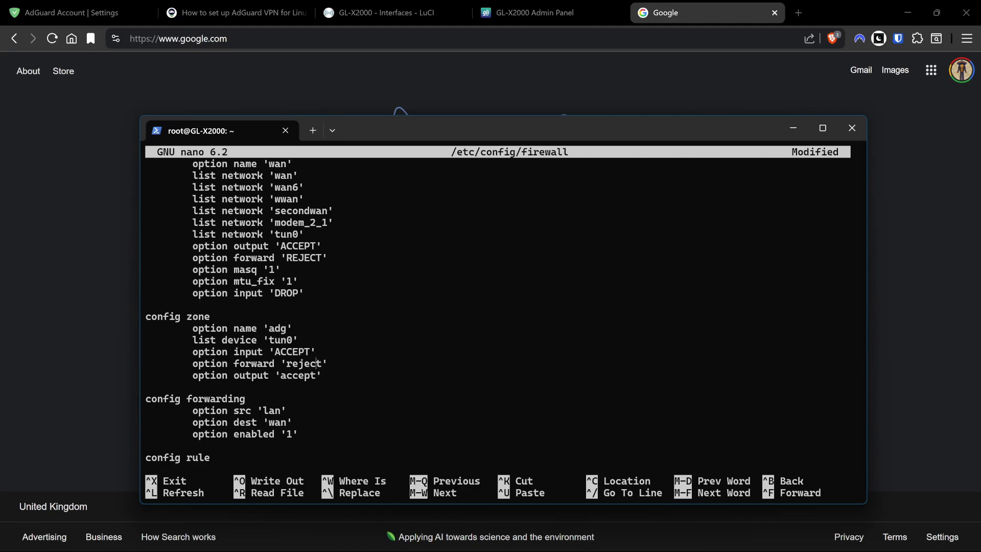
key(BackSpace)
key(BackSpace)
key(BackSpace)
key(BackSpace)
key(BackSpace)
key(BackSpace)
text(REJECT)
key(Down)
key(Left)
key(BackSpace)
key(BackSpace)
key(BackSpace)
key(BackSpace)
key(BackSpace)
key(BackSpace)
text(ACCEPT)
Add option masq '1' and option mtu_fix '1', then save /etc/config/firewall.
key(Return)
text(option masq)
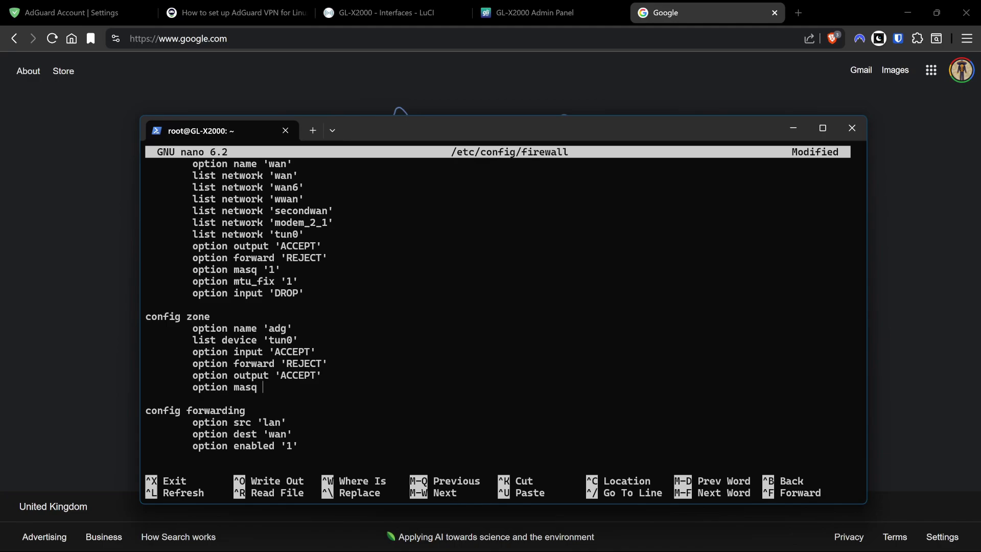
text( '1')
key(Return)
text(option)
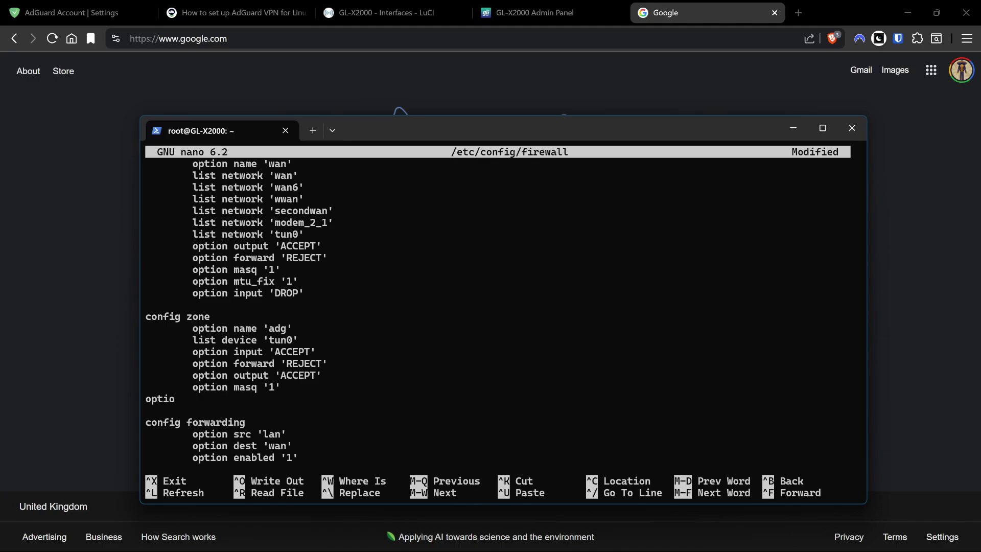
key(BackSpace)
key(BackSpace)
key(BackSpace)
key(BackSpace)
key(BackSpace)
key(BackSpace)
key(Tab)
text(option mtu_fix)
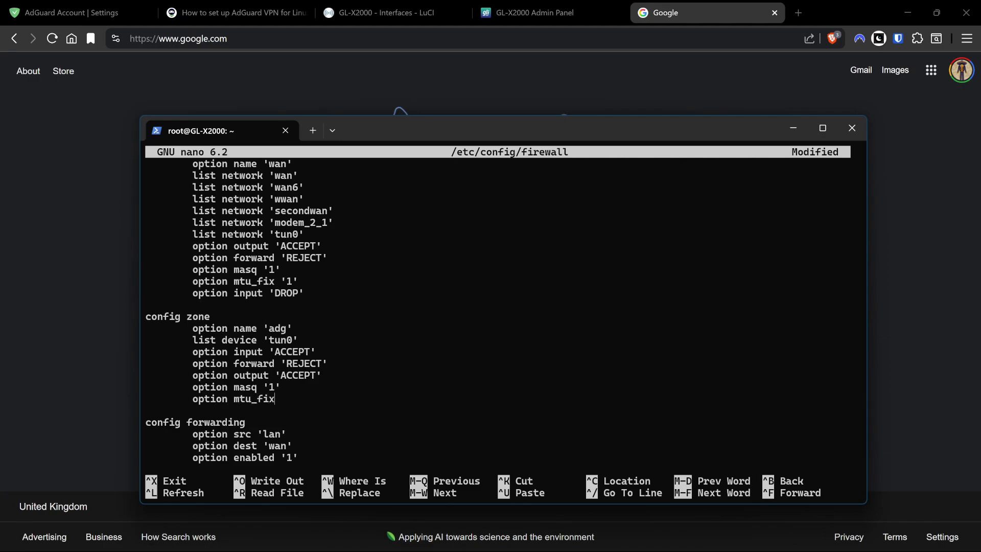
text( '1')
key(ctrl+o)
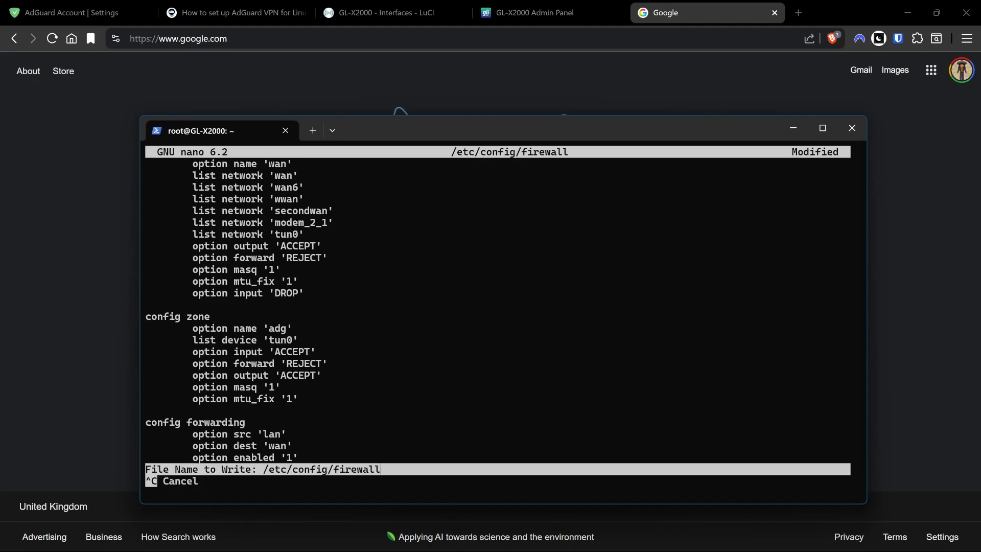
key(Return)
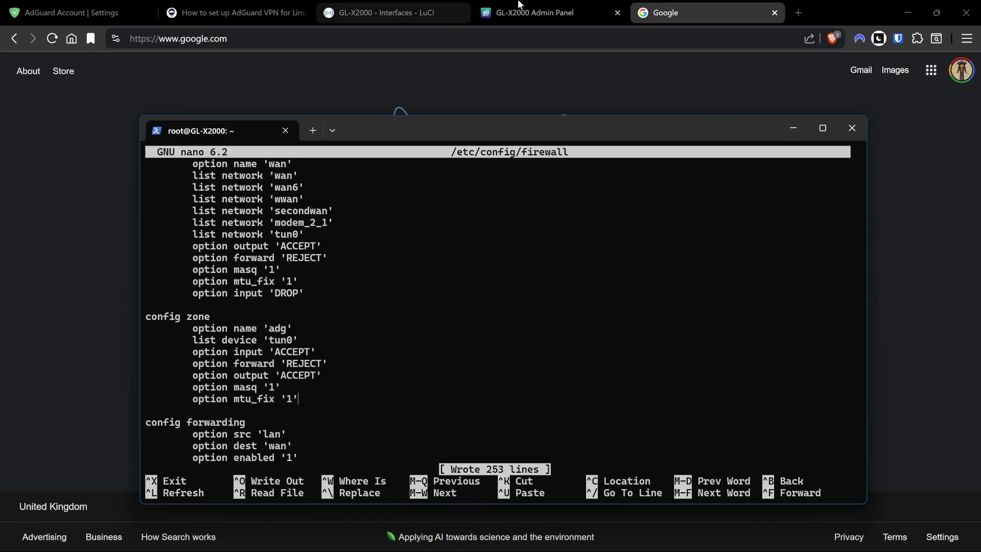
Open LuCI from the GL.iNet admin panel's advanced settings and go to its firewall page.
click(580, 8)
click(169, 352)
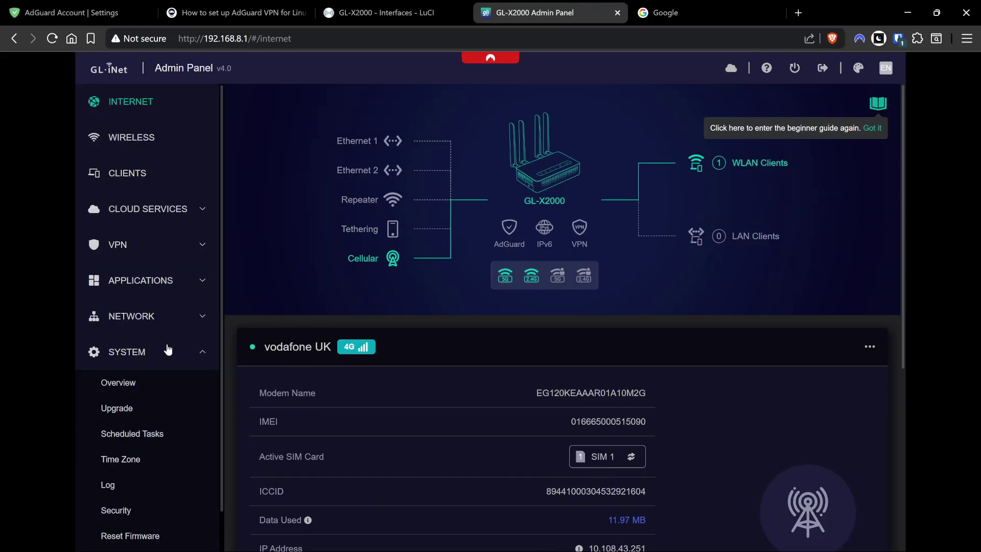
scroll(157, 460, down, 1)
click(143, 511)
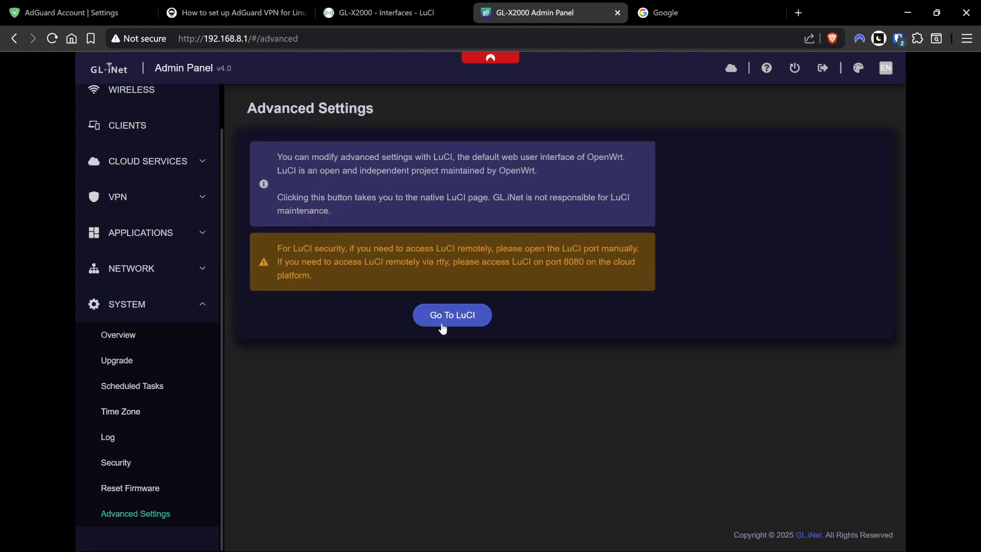
click(463, 314)
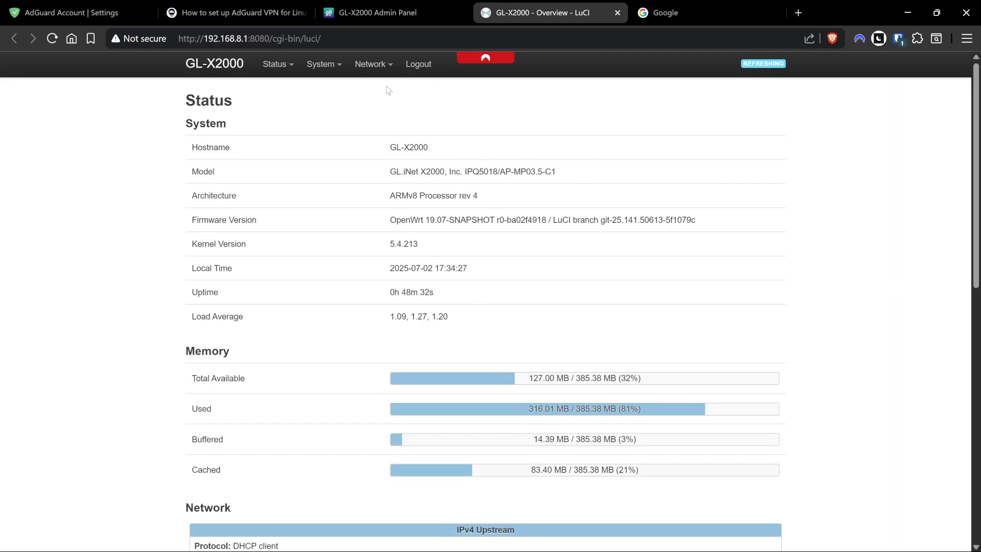
mouse_move(376, 71)
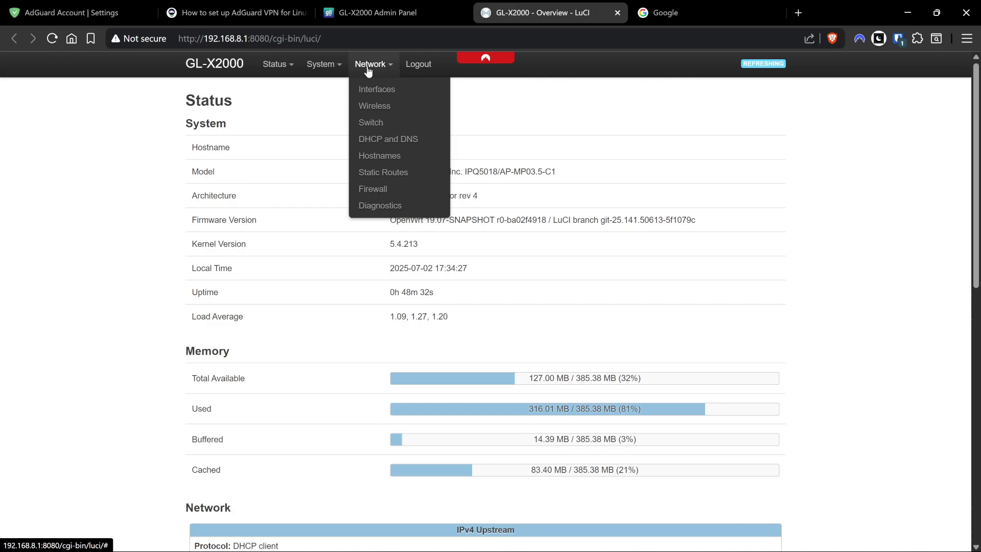
click(387, 189)
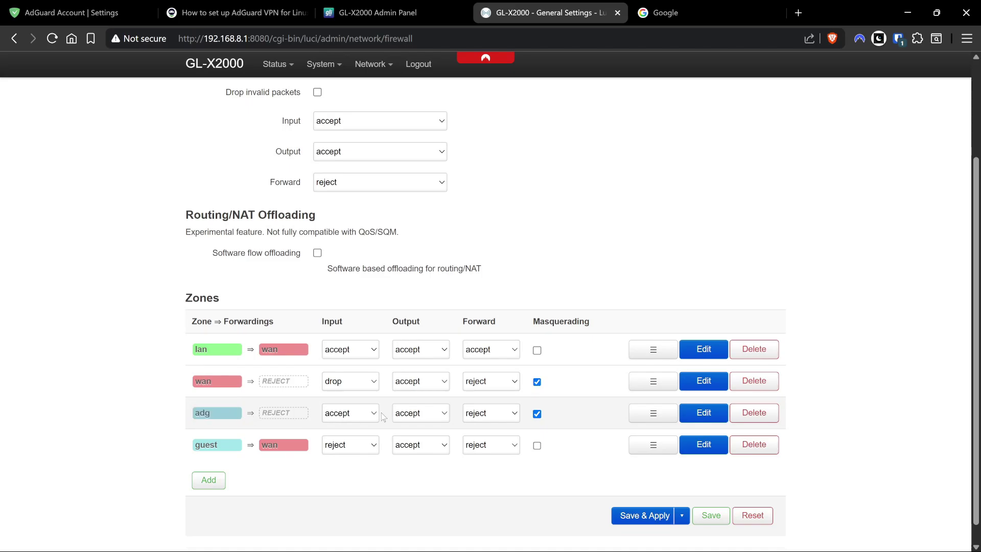
Edit the adg zone to allow forwarding from the lan source zone and save it.
click(700, 415)
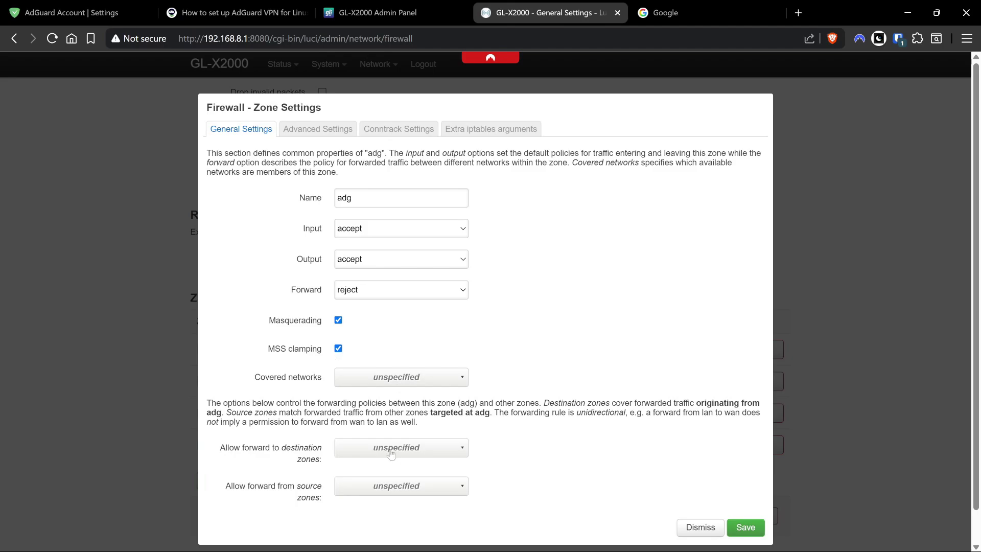
scroll(384, 432, down, 1)
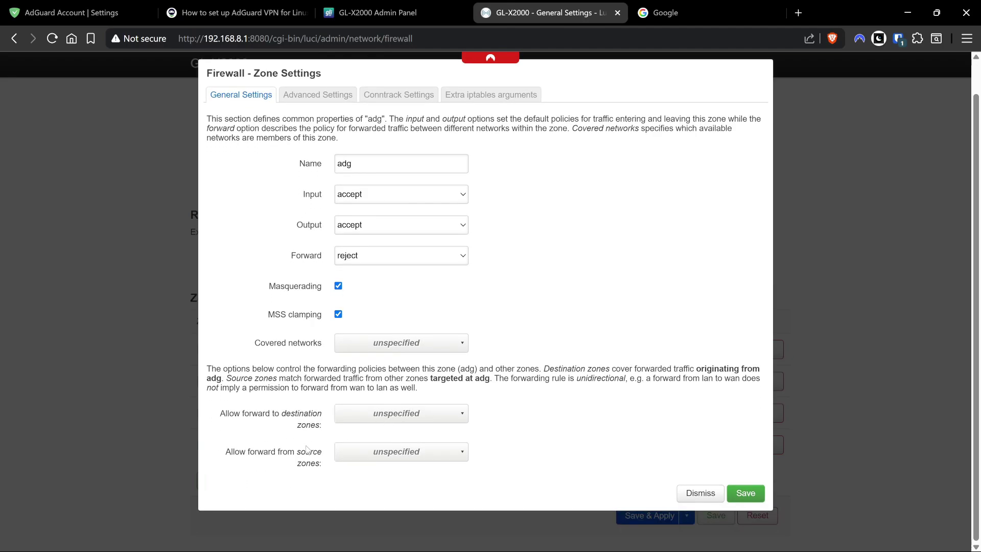
click(439, 457)
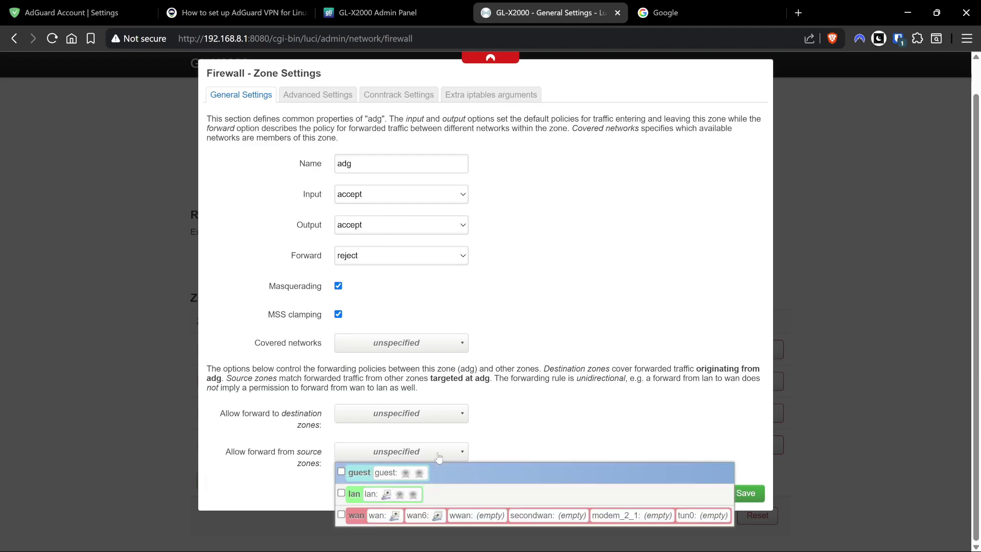
click(403, 494)
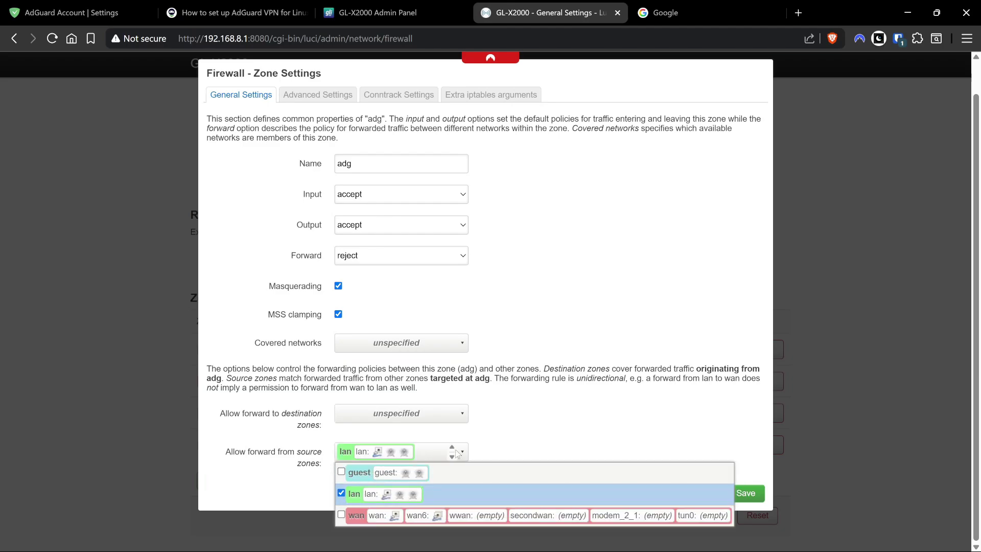
click(459, 453)
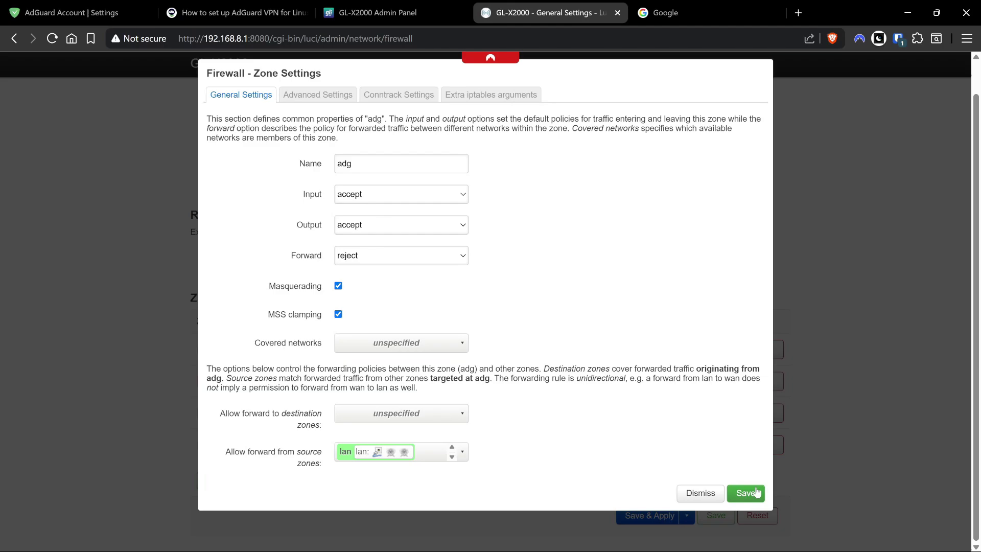
click(757, 492)
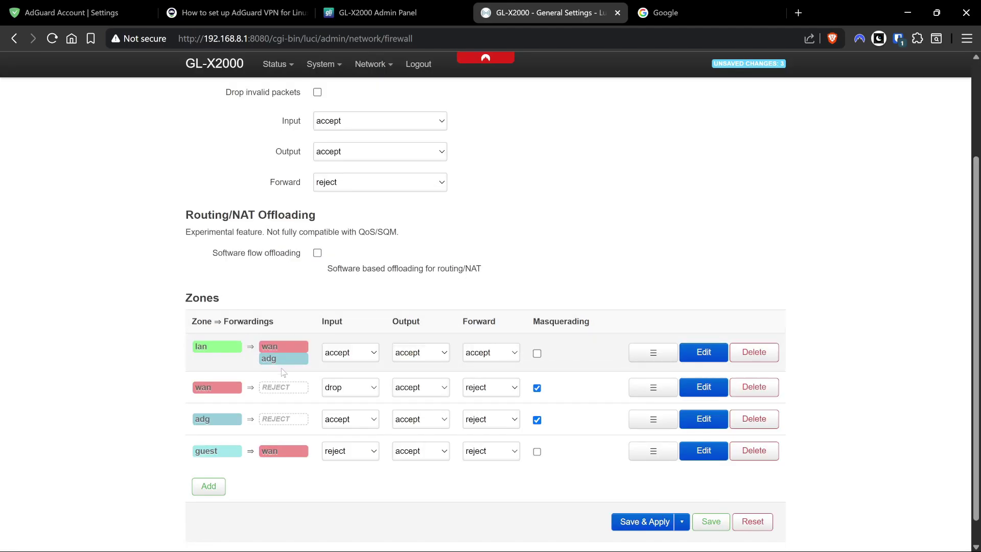
mouse_move(289, 358)
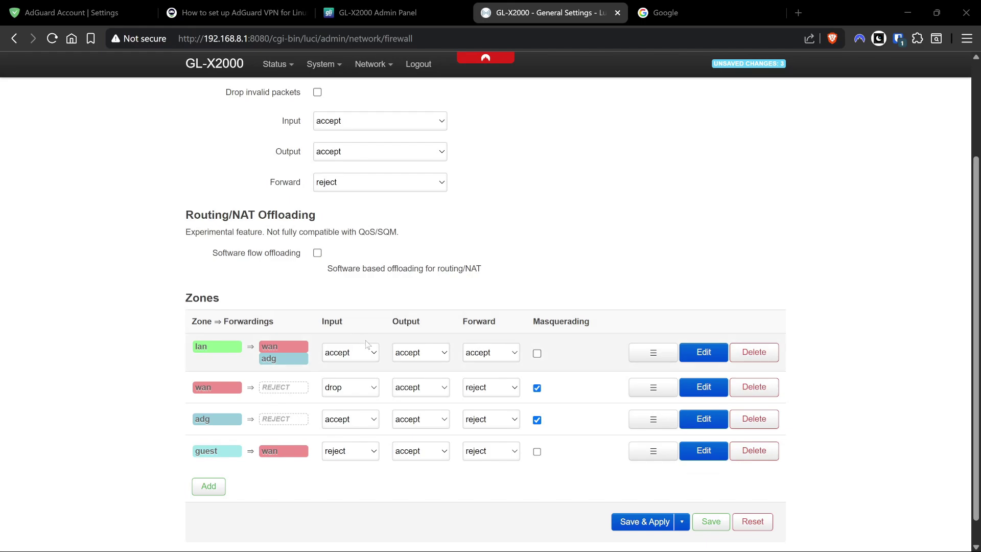
click(343, 420)
Set the adg zone's input policy to reject and apply the firewall changes with Save & Apply.
click(337, 438)
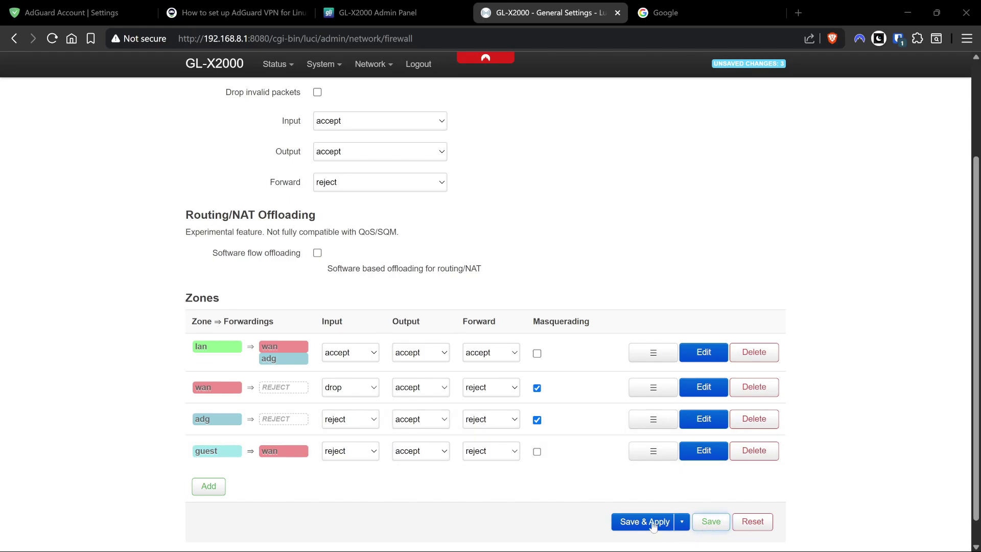
click(637, 521)
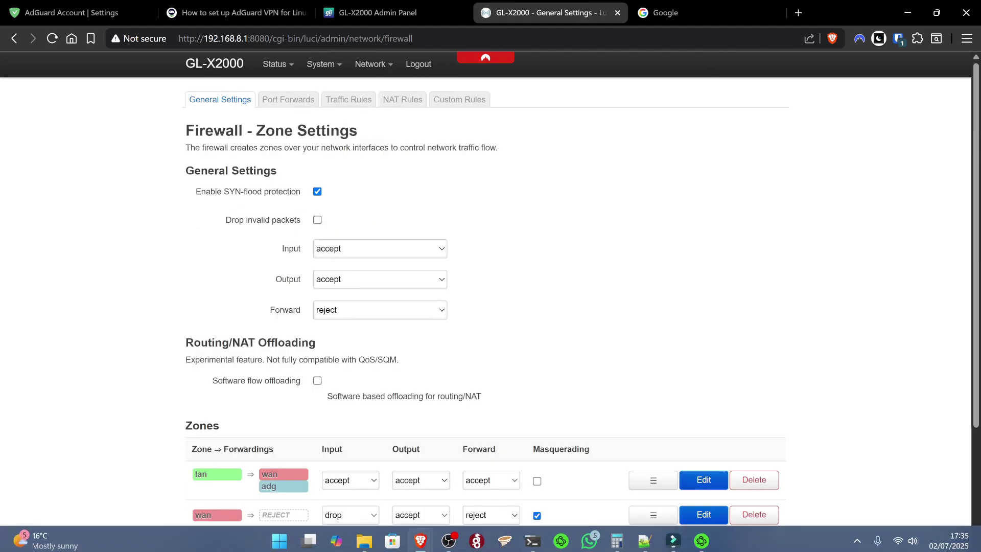
Exit nano and rerun 'adguardvpn-cli connect -l GB' to reconnect the VPN to London.
click(533, 542)
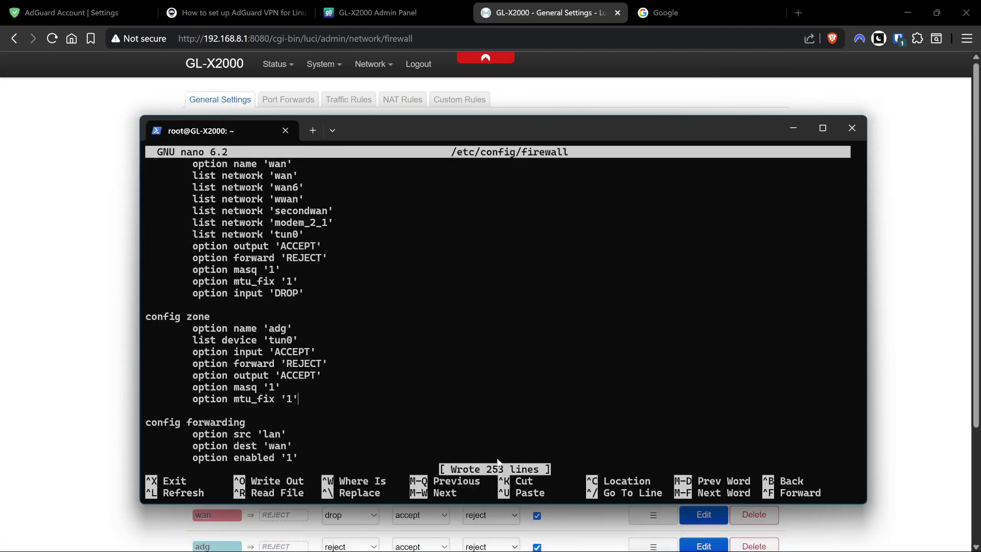
key(ctrl+x)
key(Up)
key(Up)
key(Up)
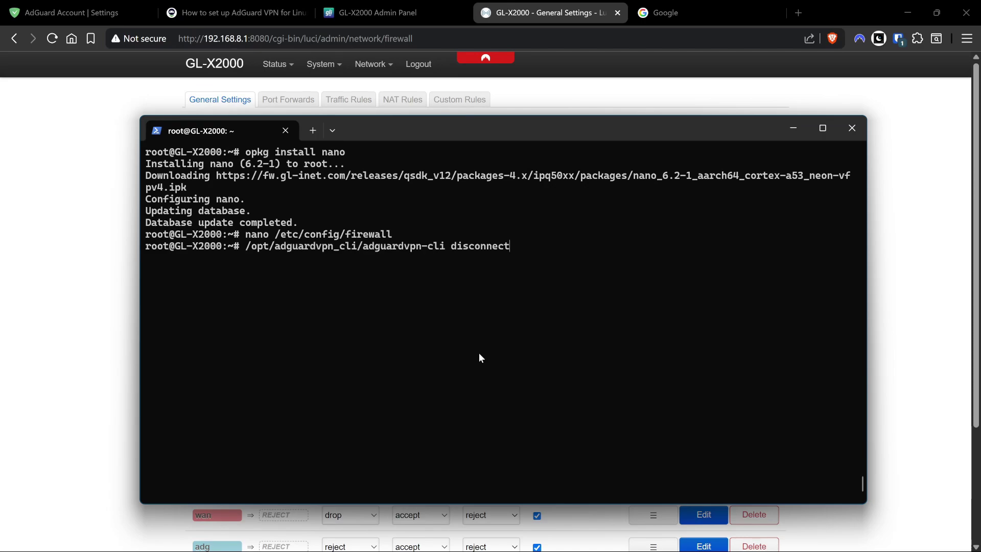
key(Up)
key(Up)
key(Up)
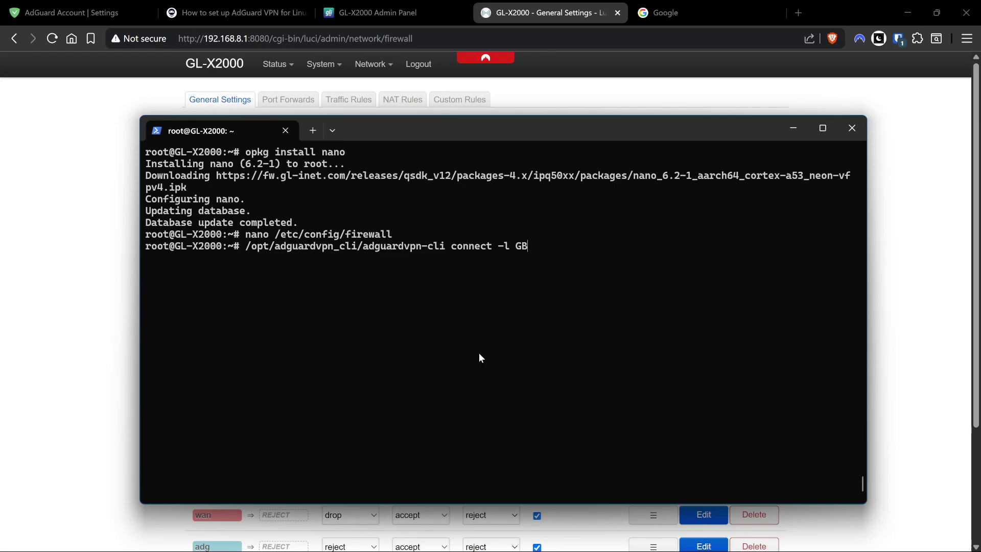
key(Return)
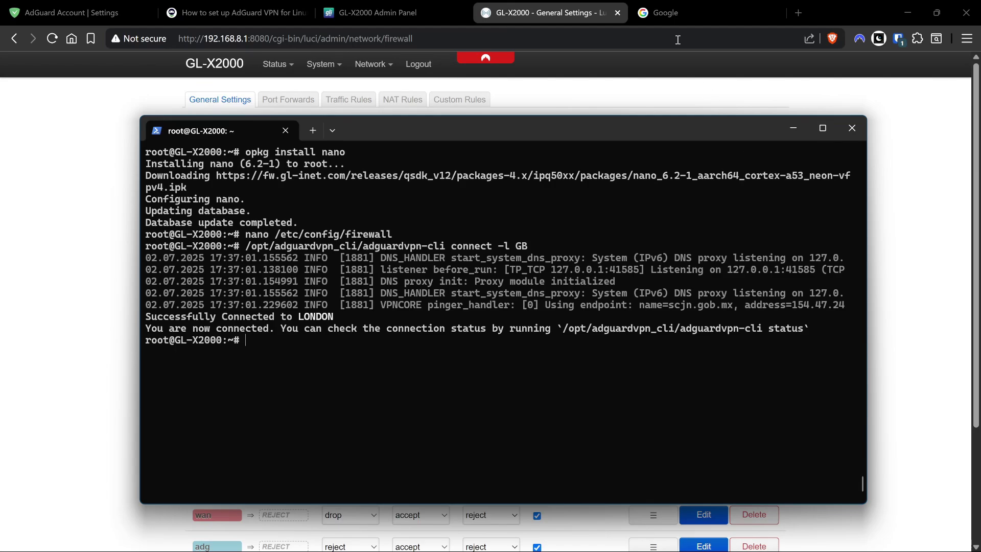
Load whatismyipaddress.com in the Google tab to confirm a London, United Kingdom VPN IP.
click(664, 12)
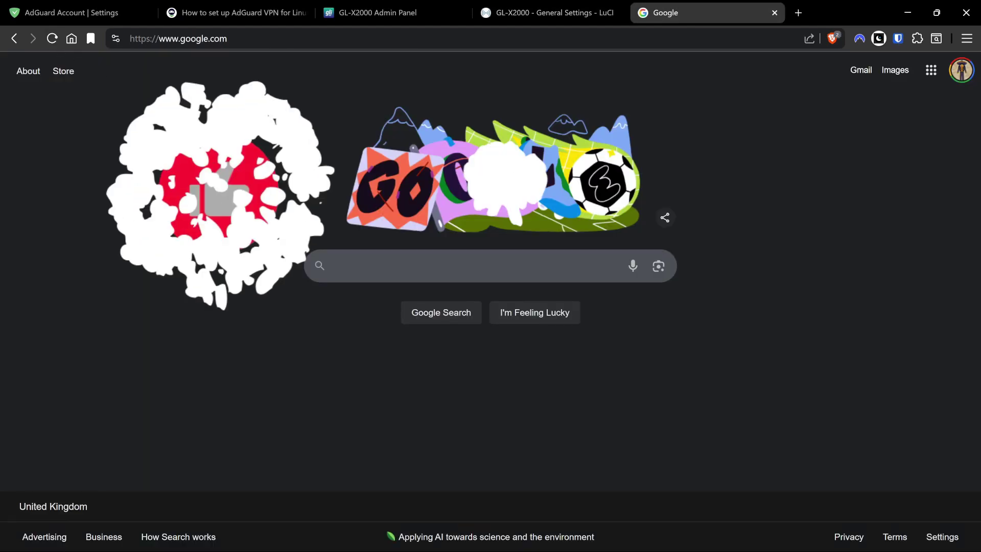
click(250, 40)
text(what)
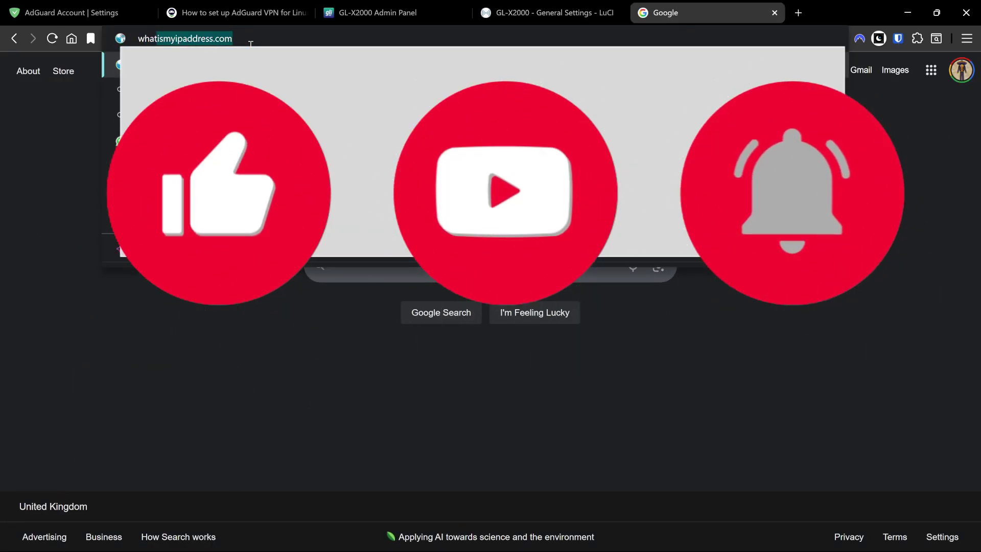
key(Return)
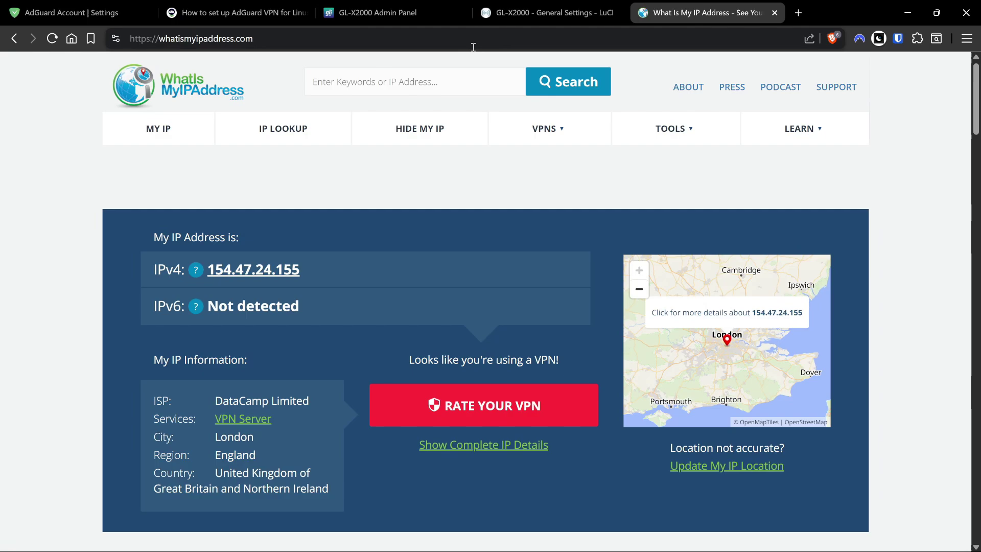
Show section '6. Set up firewall rules' in the AdGuard VPN OpenWRT router guide tab.
click(71, 12)
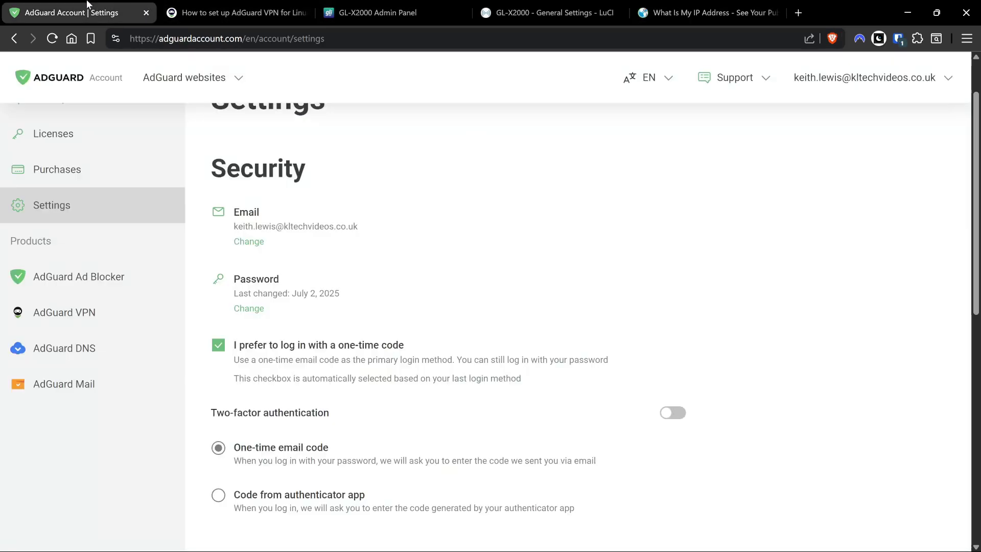
click(230, 12)
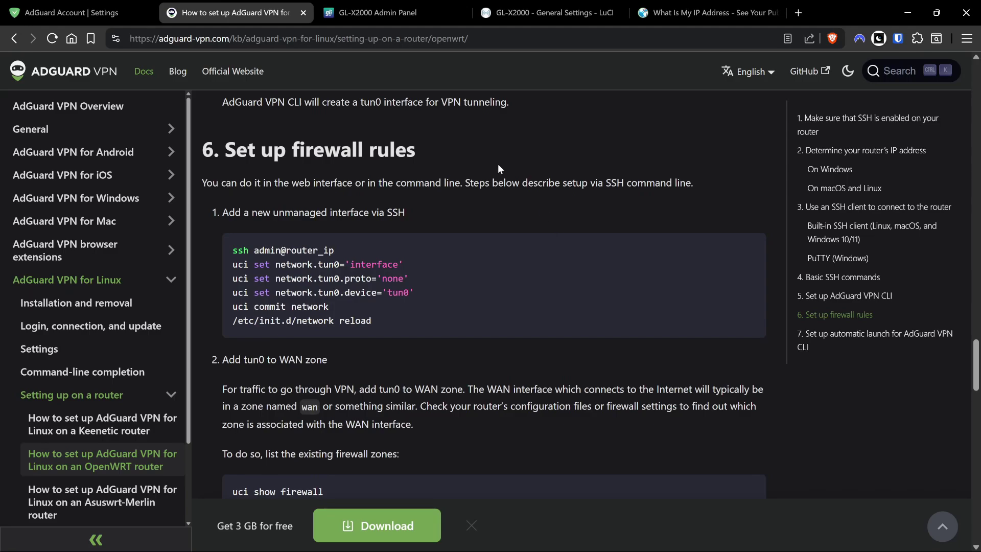
scroll(465, 219, up, 3)
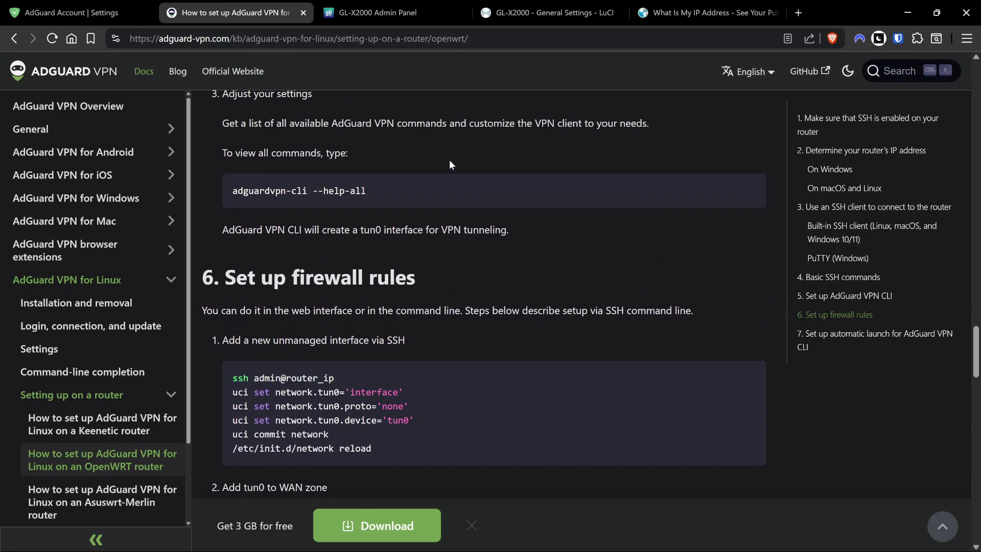
scroll(450, 159, down, 4)
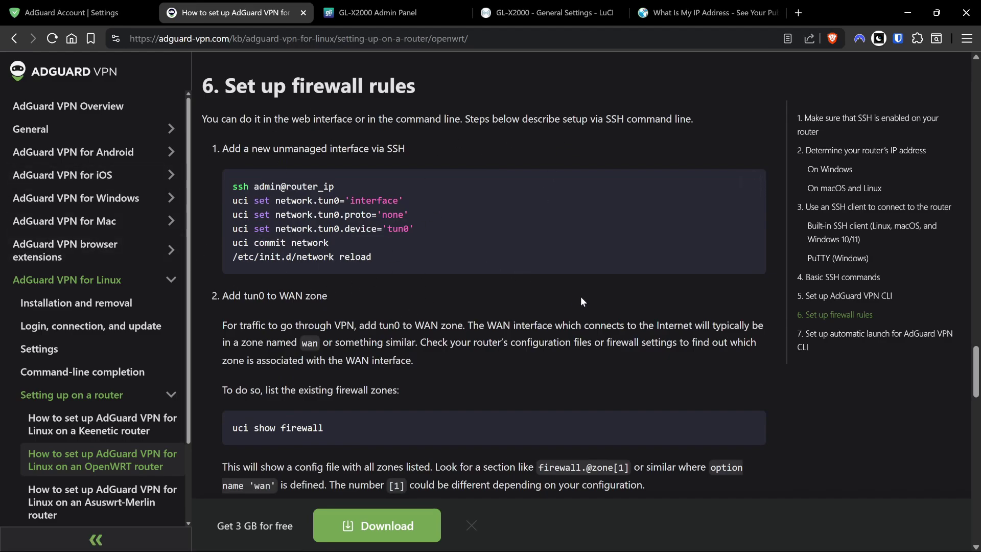
Open the adg zone's edit dialog from the Zones list on the LuCI firewall page.
click(535, 6)
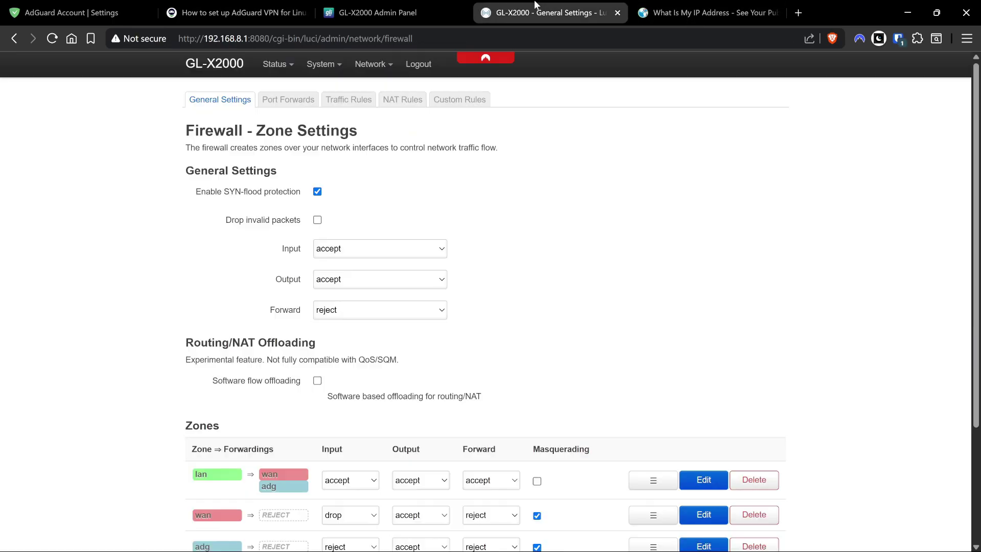
scroll(460, 314, down, 2)
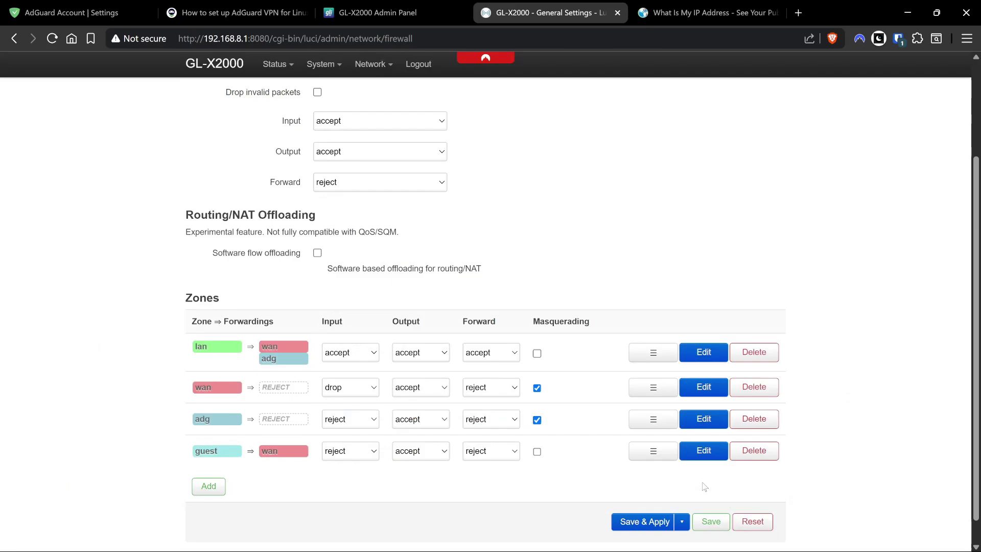
click(706, 420)
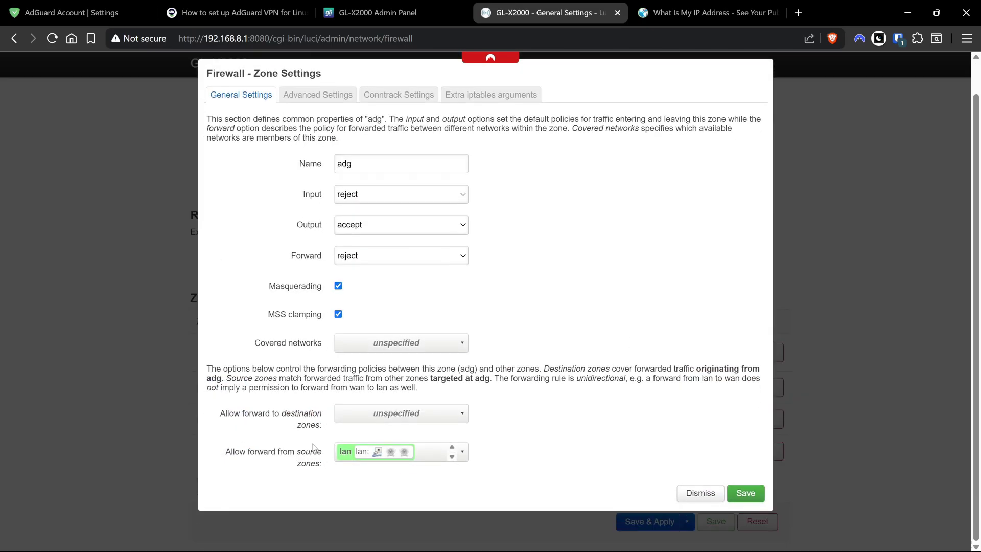